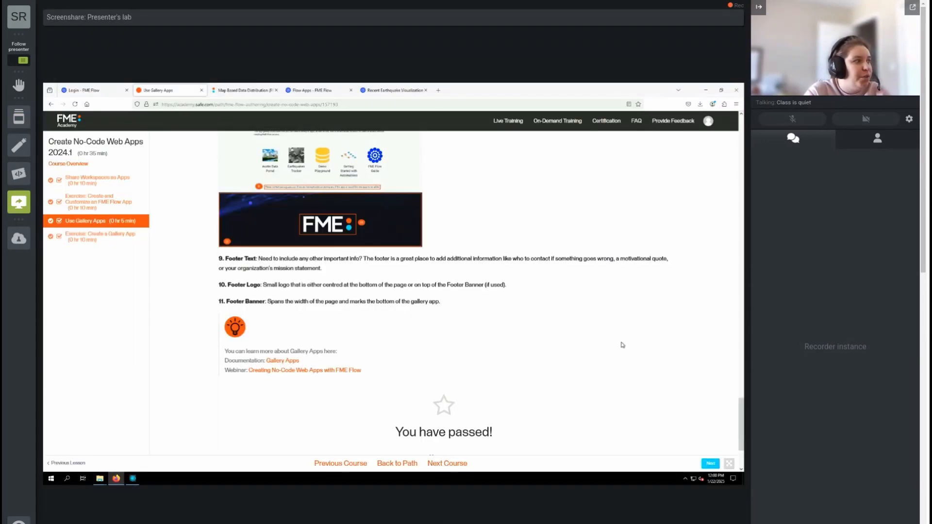
- Close the Recent Earthquake Visualization page and open the project import form in FME Flow
left_click(303, 91)
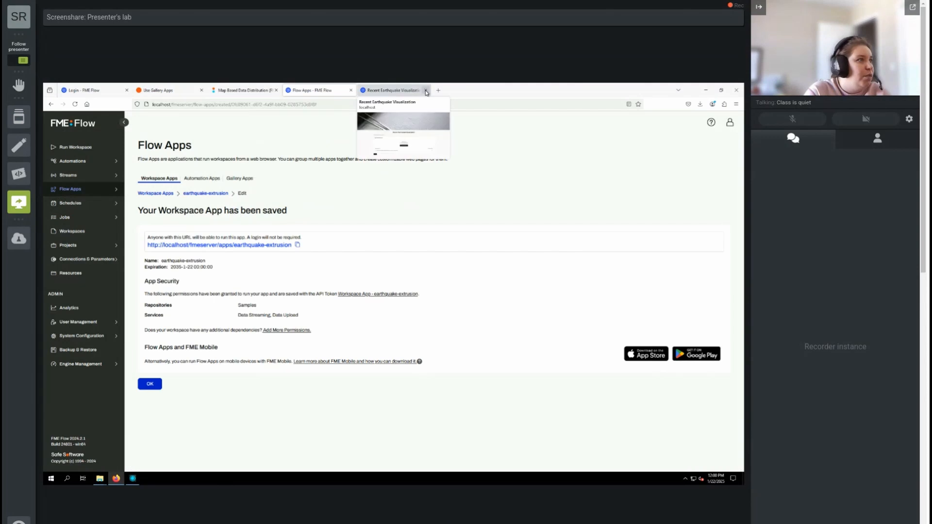
left_click(425, 90)
left_click(73, 246)
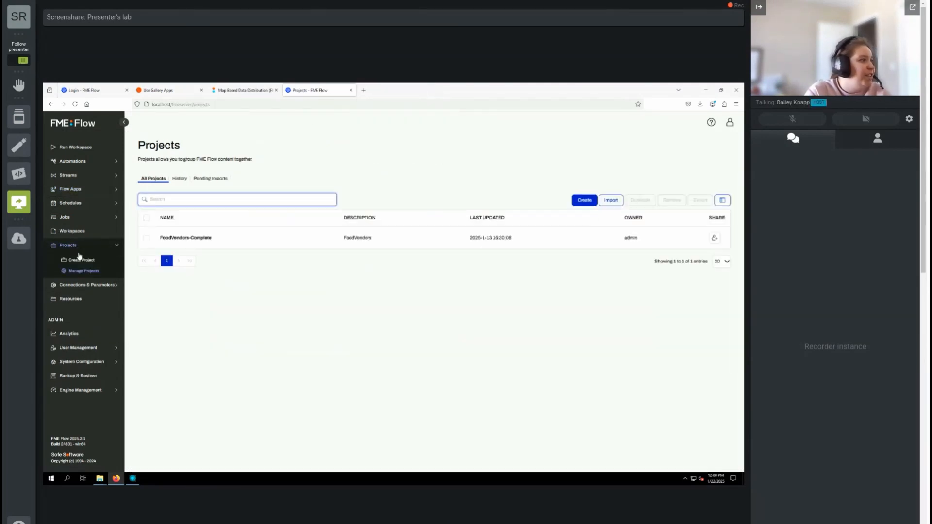
left_click(611, 202)
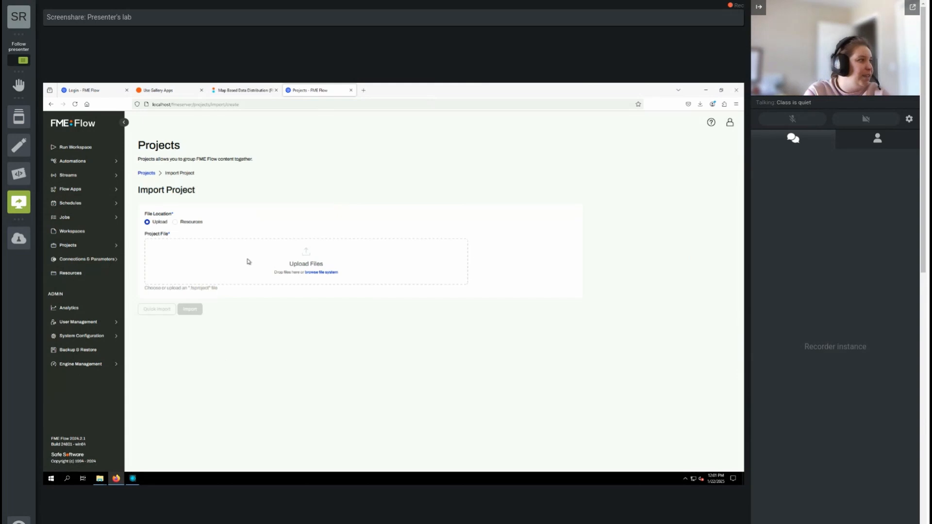
- Choose exercise-create-a-gallery-app.fsproject from the FMEData Workspaces folder CreateDataIntegrationApps as the project file to upload
left_click(318, 273)
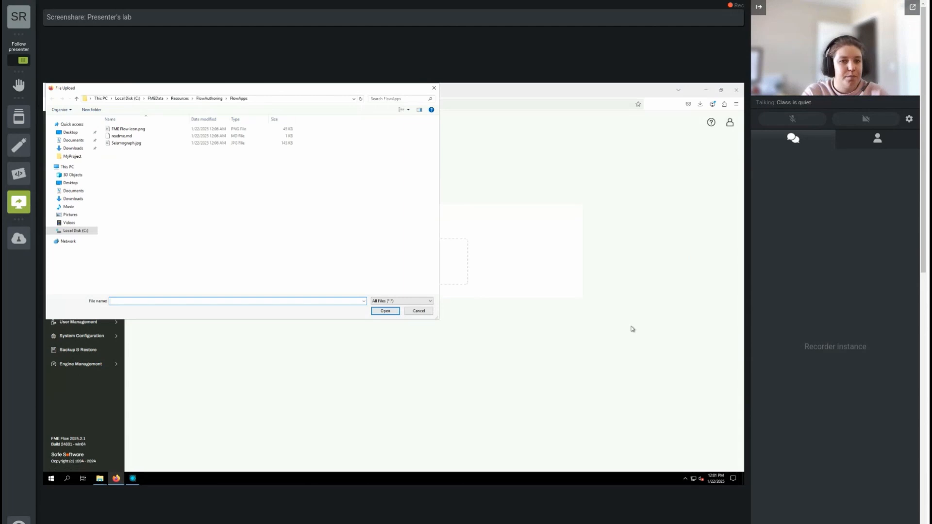
left_click(155, 98)
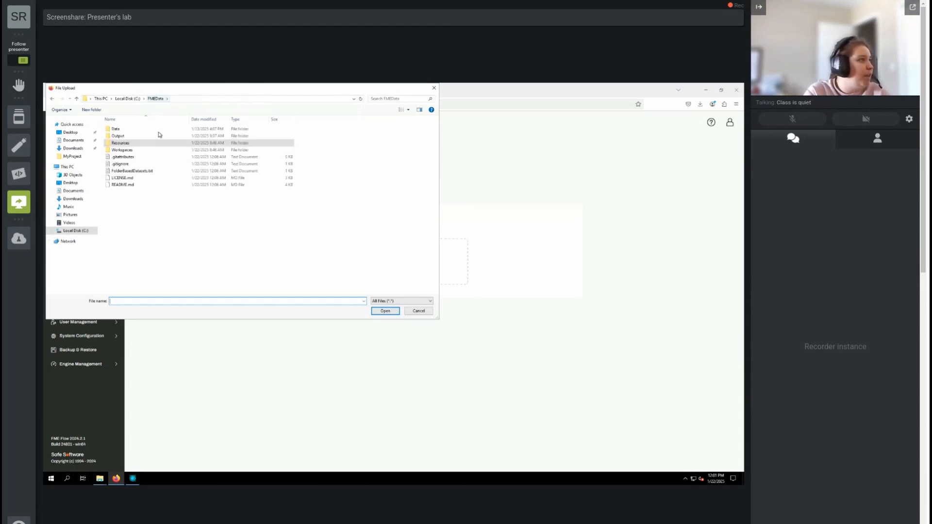
double_click(126, 150)
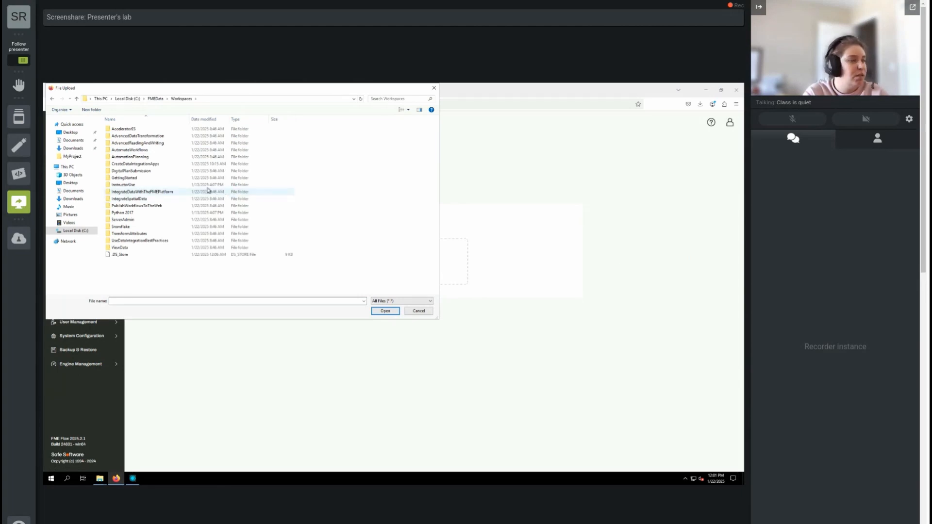
left_click(135, 165)
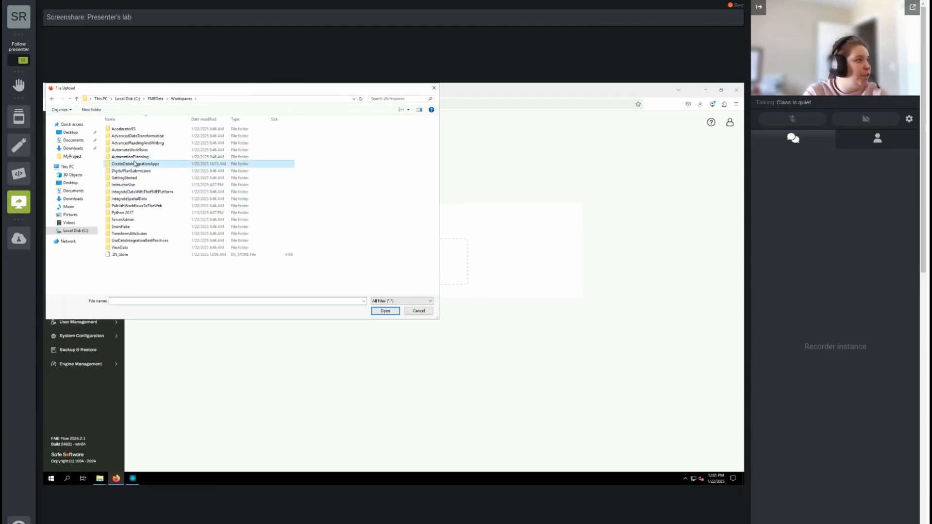
double_click(135, 164)
left_click(140, 150)
left_click(380, 313)
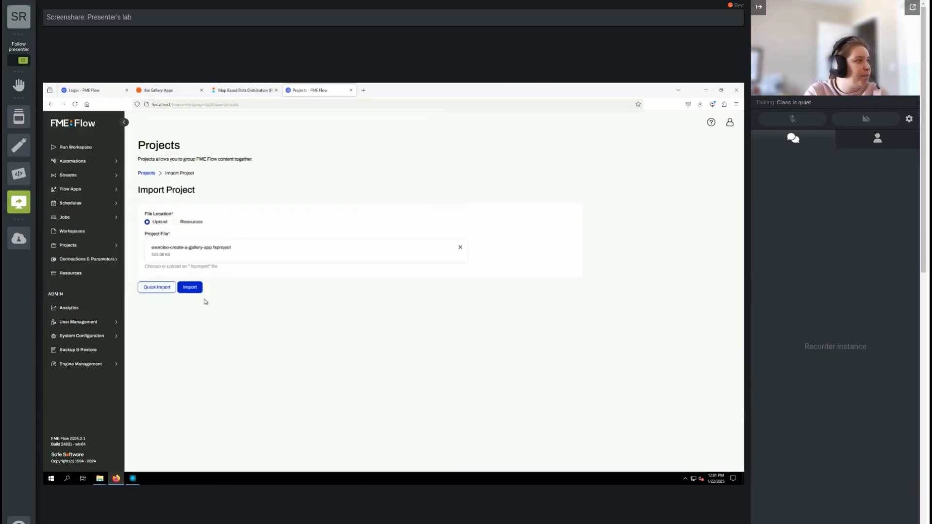
- Import the project with overwriting allowed, both workspace app tokens included, admin as new owner and notifications paused during import
left_click(192, 289)
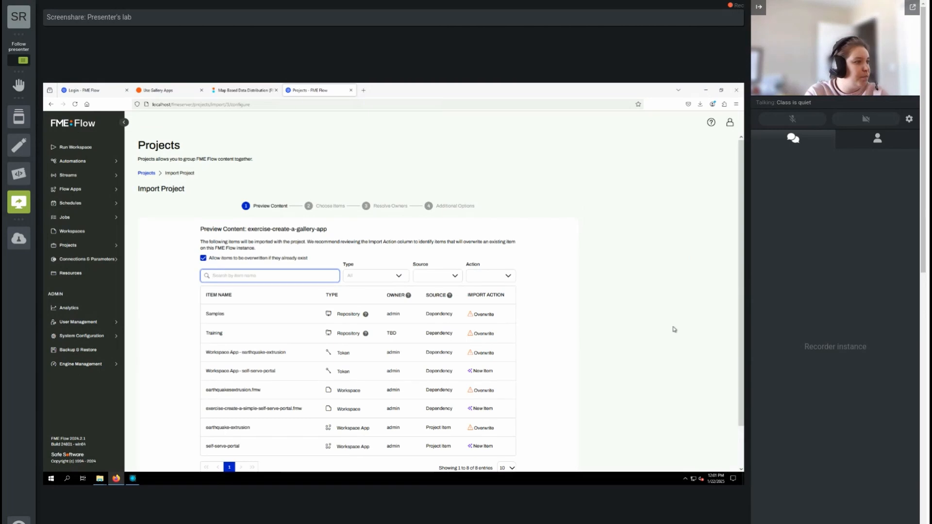
scroll(633, 342, "down", 2)
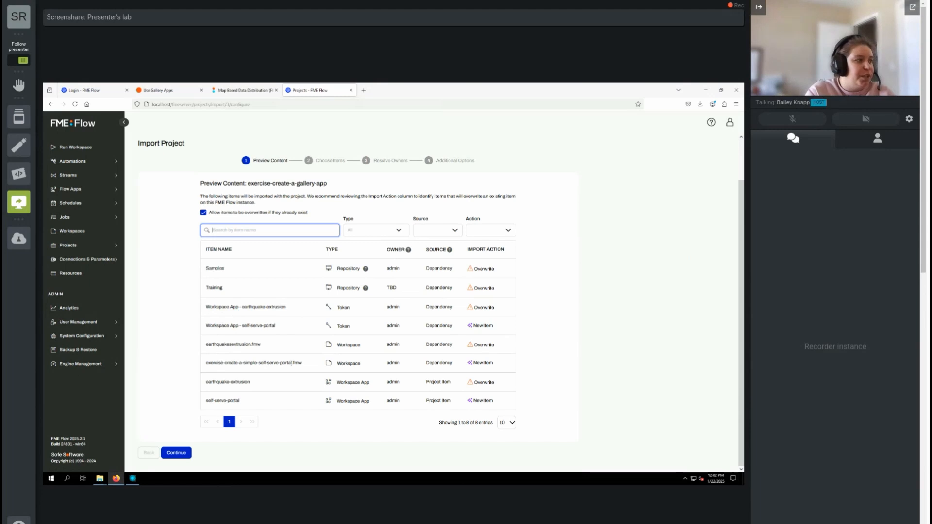
left_click(176, 454)
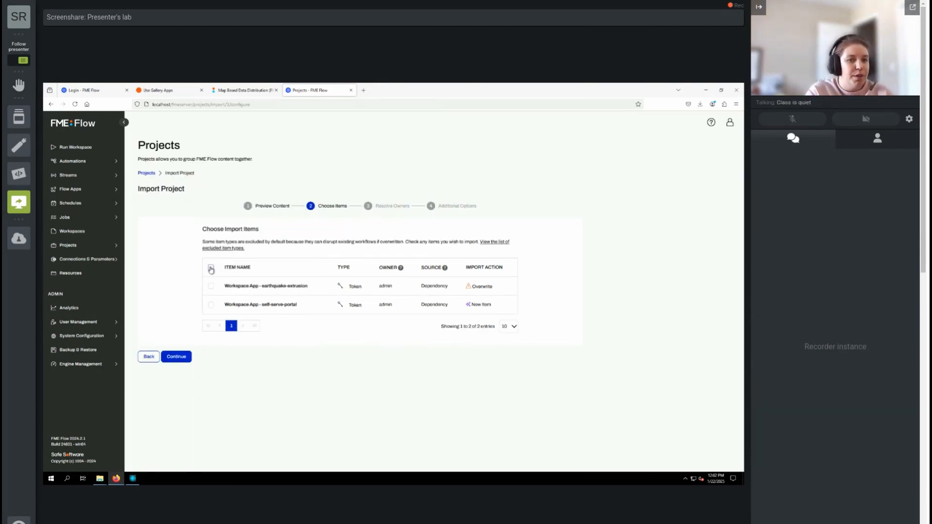
left_click(211, 268)
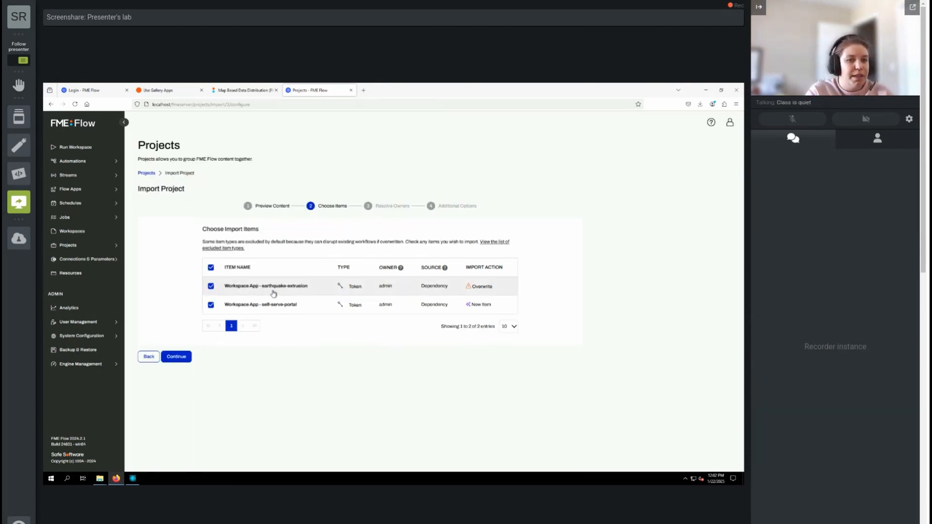
left_click(177, 357)
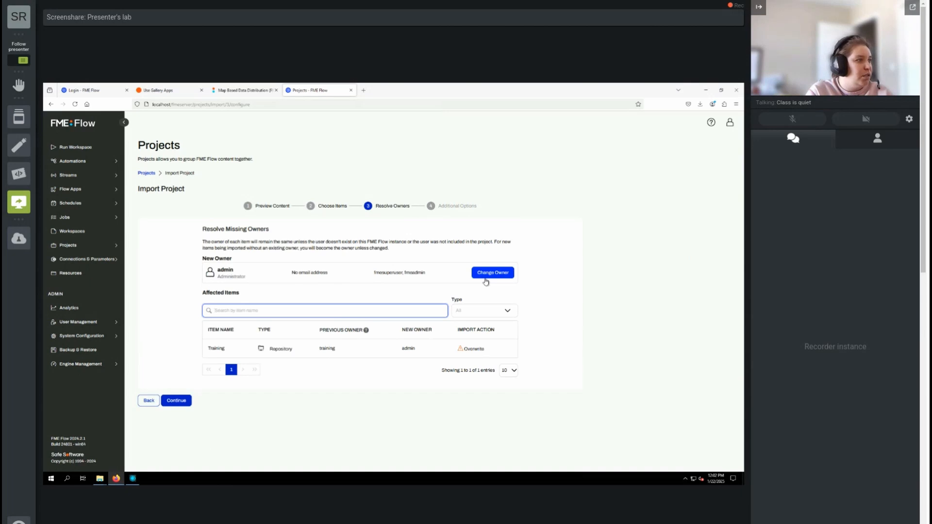
left_click(177, 402)
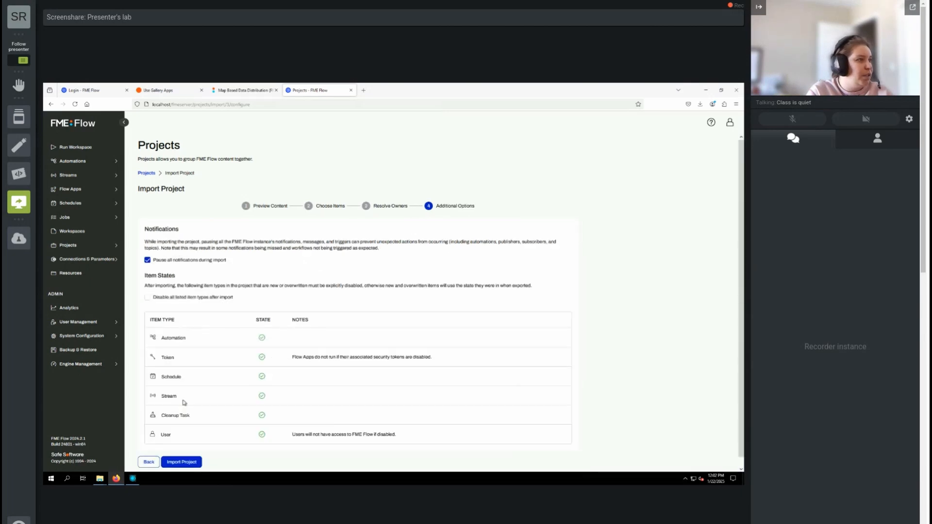
left_click(182, 463)
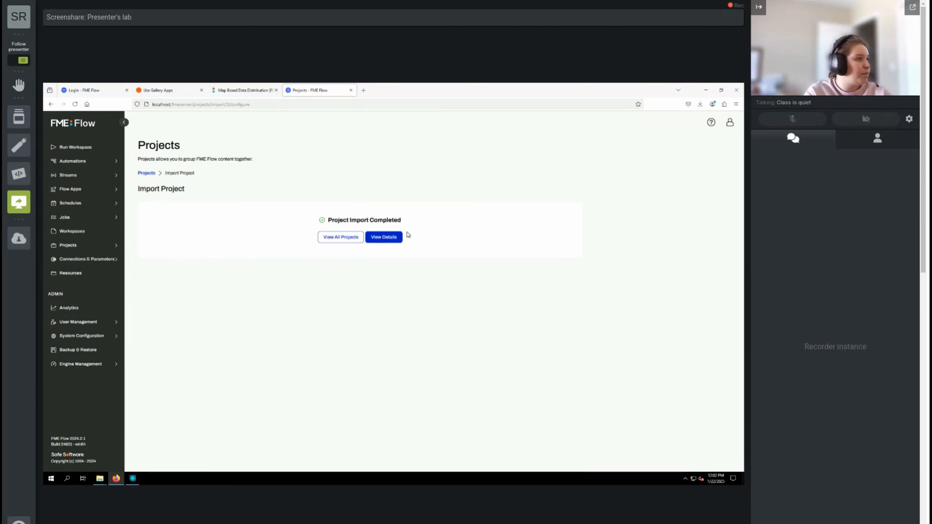
- Open the imported exercise-create-a-gallery-app project and view the dependencies of its earthquake-extrusion workspace app
left_click(389, 237)
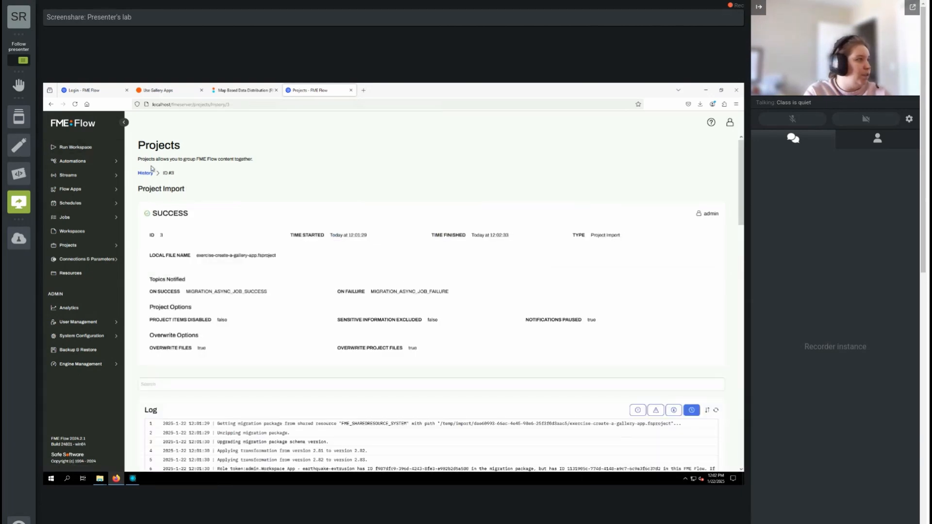
left_click(88, 251)
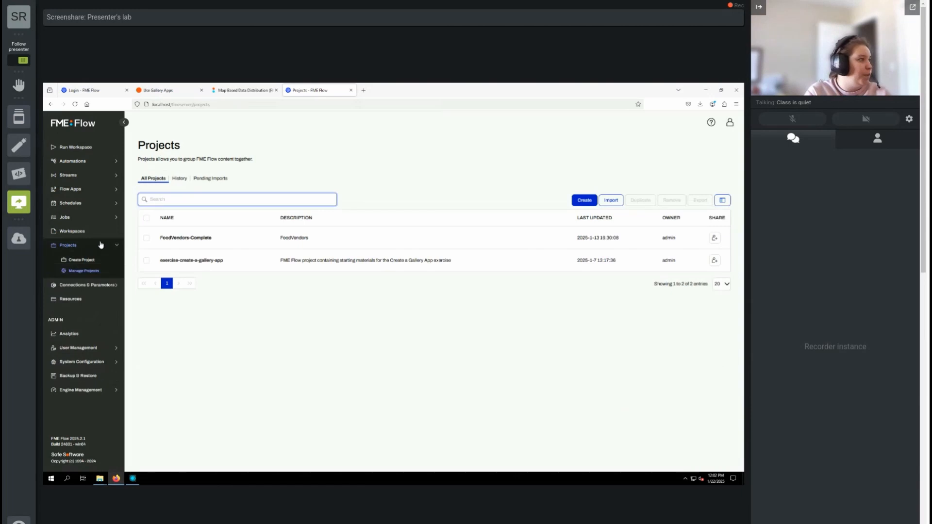
left_click(217, 263)
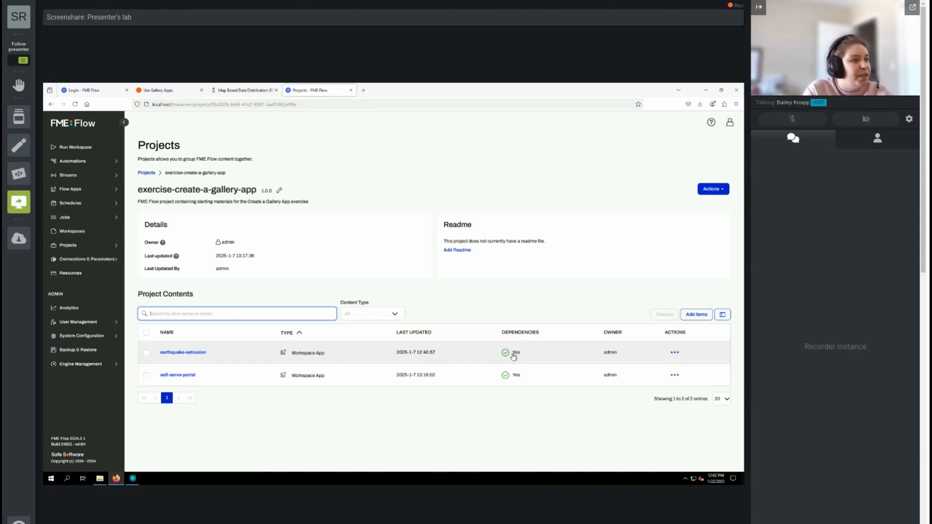
left_click(677, 356)
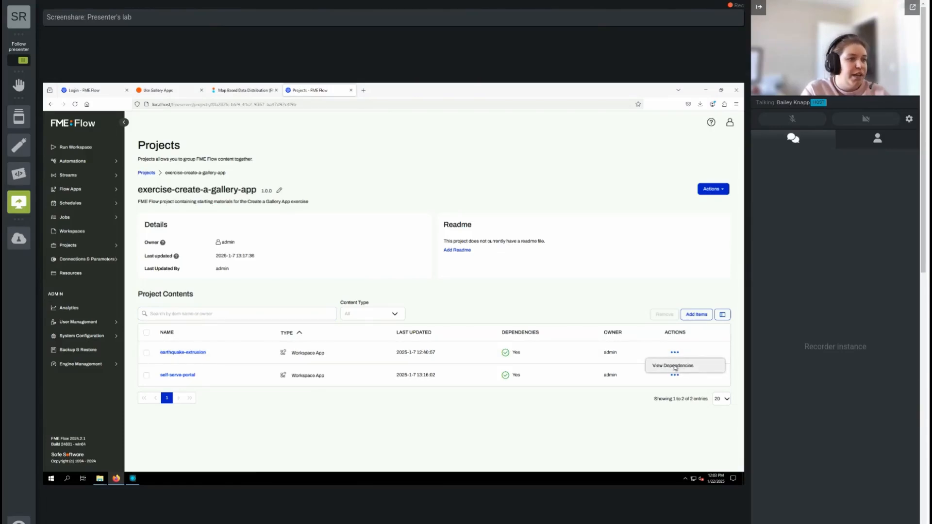
left_click(676, 368)
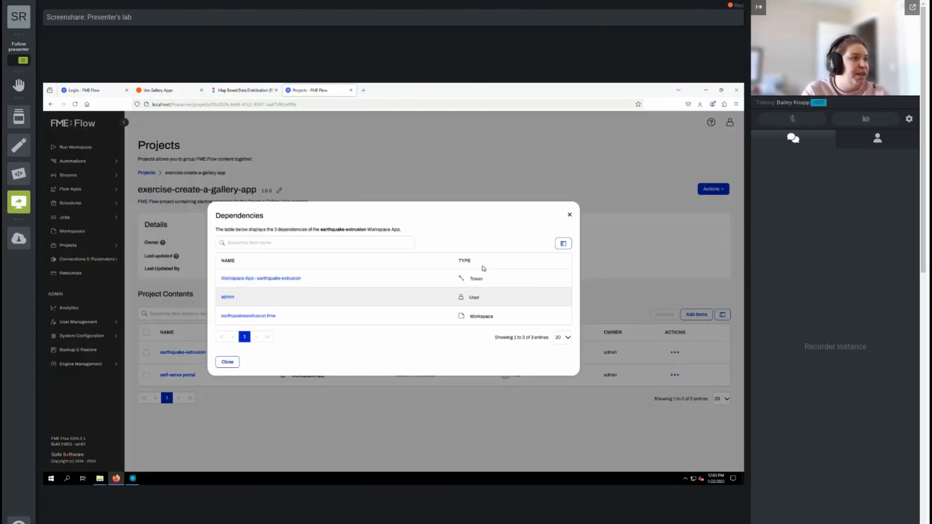
left_click(227, 365)
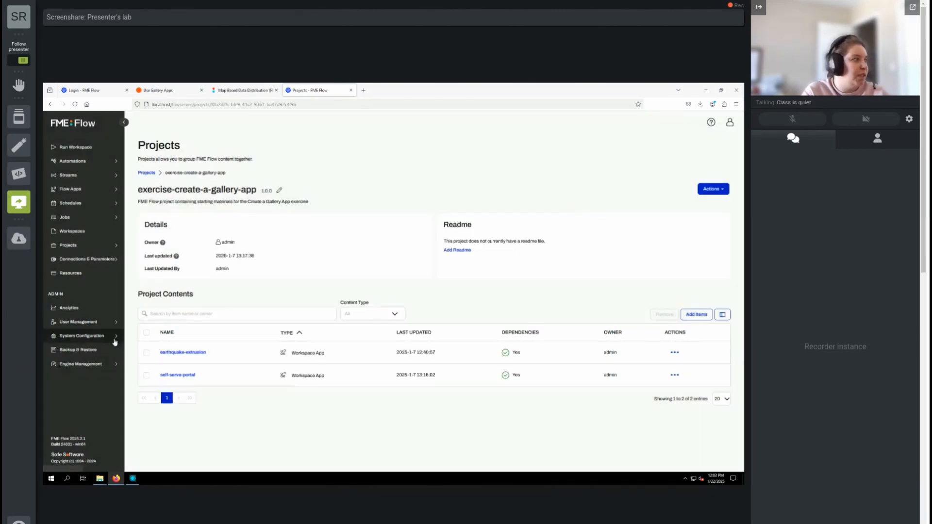
- Start a new gallery app named flow-training-gallery-app with the title FME Flow Training Gallery App
left_click(96, 191)
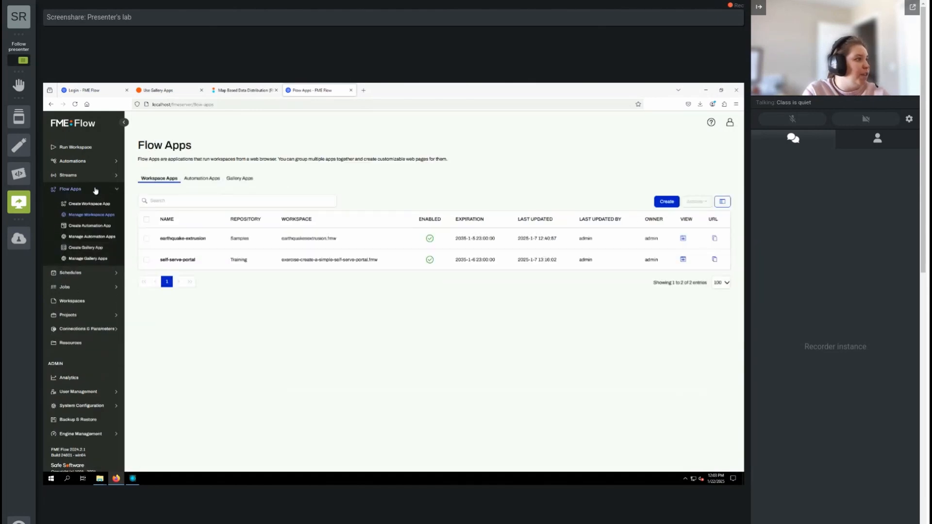
left_click(86, 249)
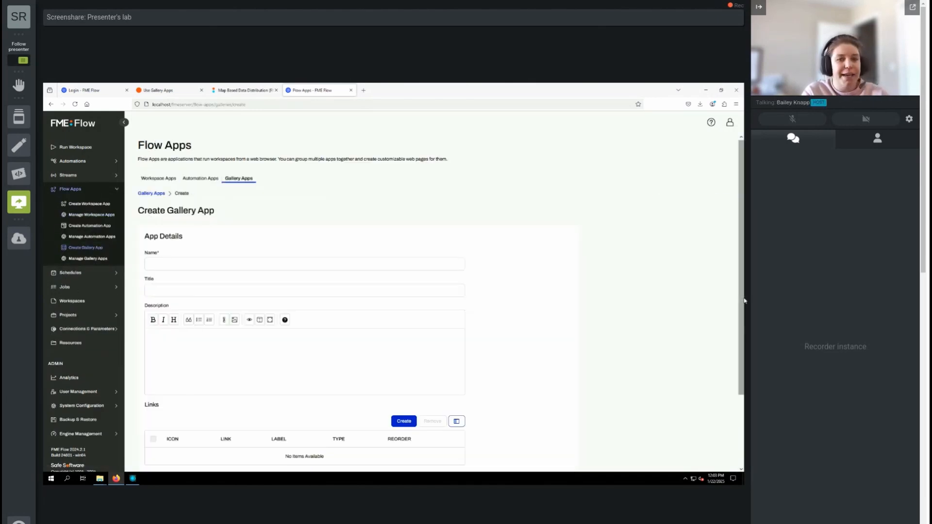
left_click(214, 261)
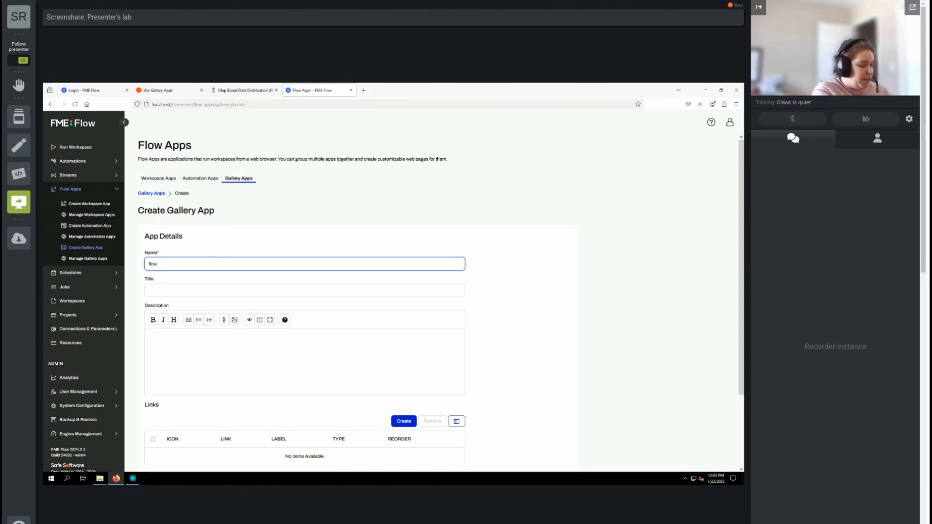
type("flow-training-gallery-app")
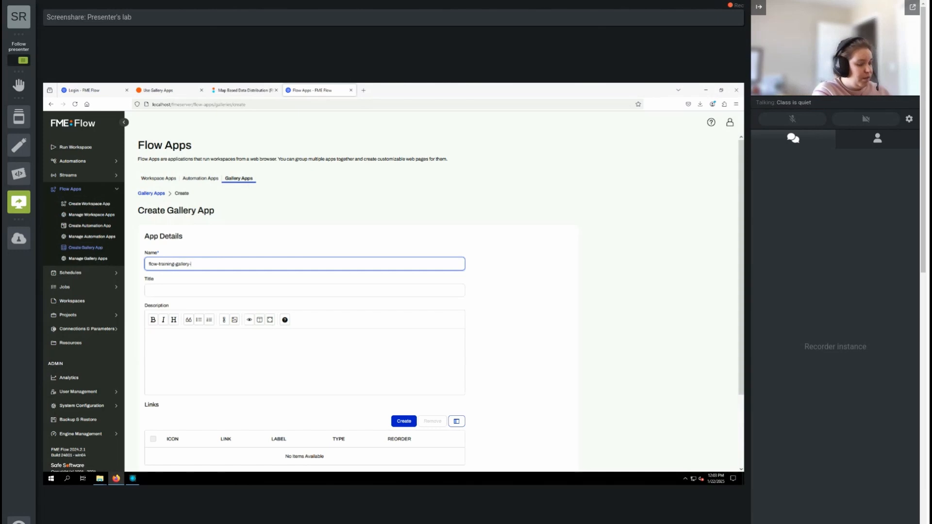
left_click(196, 289)
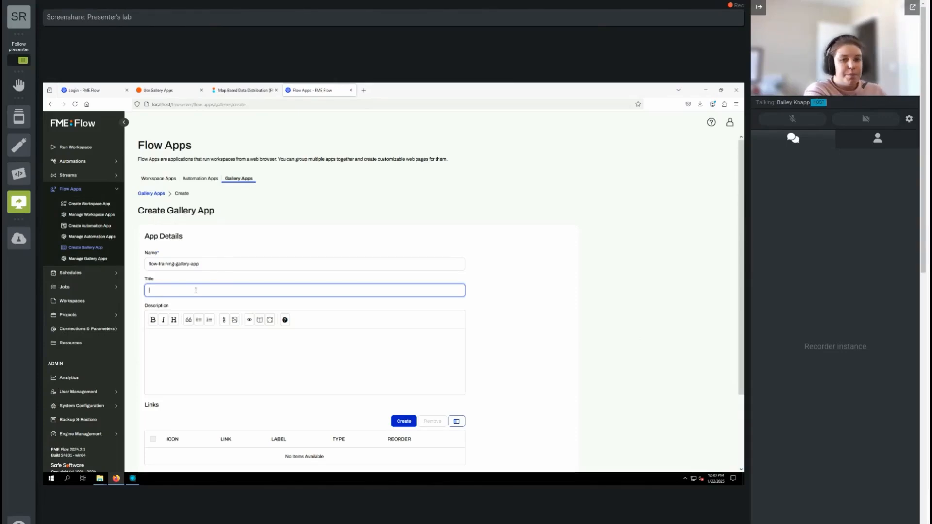
type("FME Flow Training Gallery App")
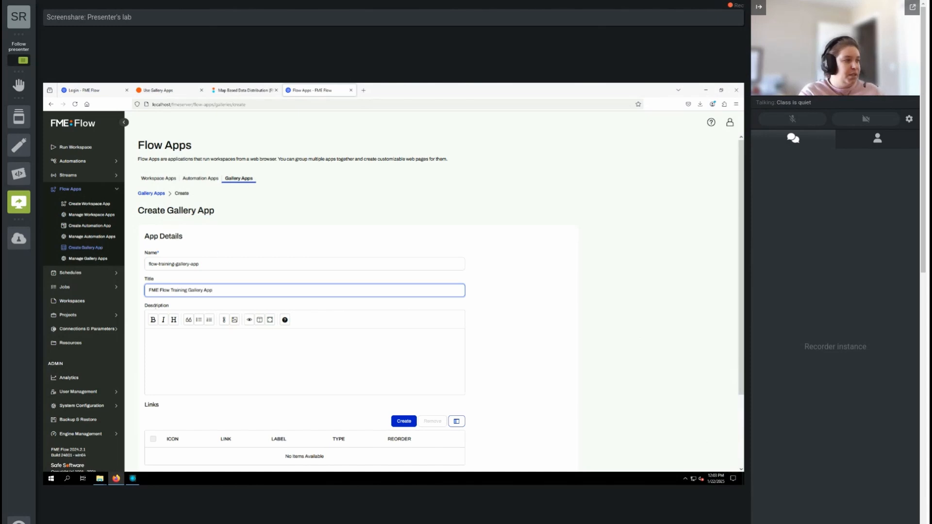
- Add a workspace app link to earthquake-extrusion with the label Earthquake Extrusion
scroll(543, 380, "down", 3)
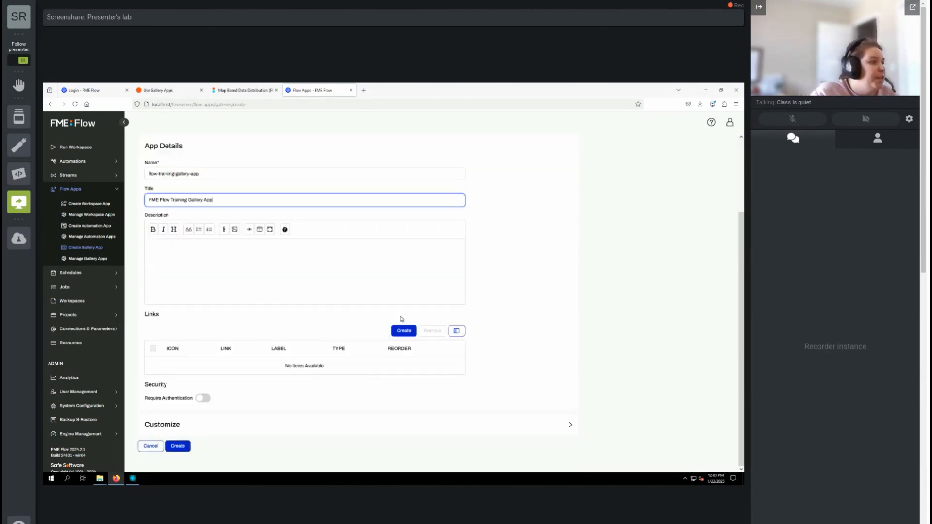
left_click(405, 332)
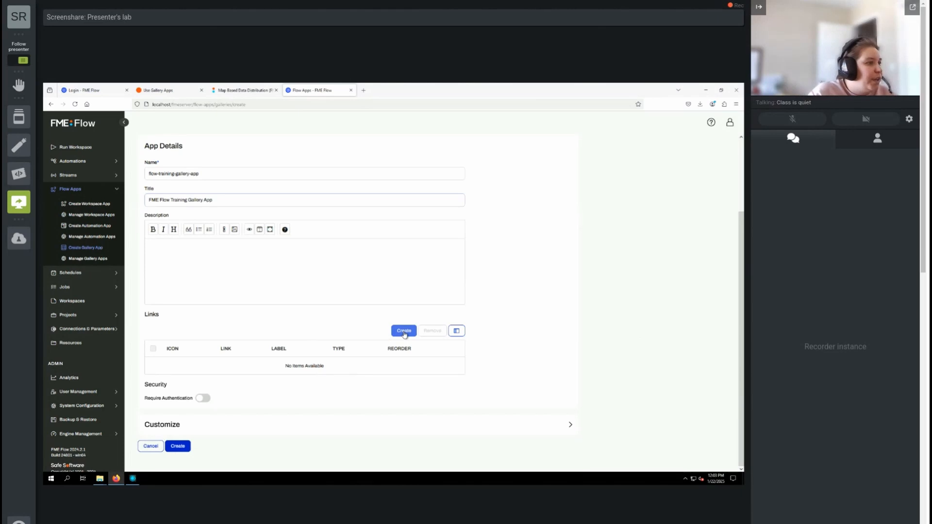
left_click(349, 250)
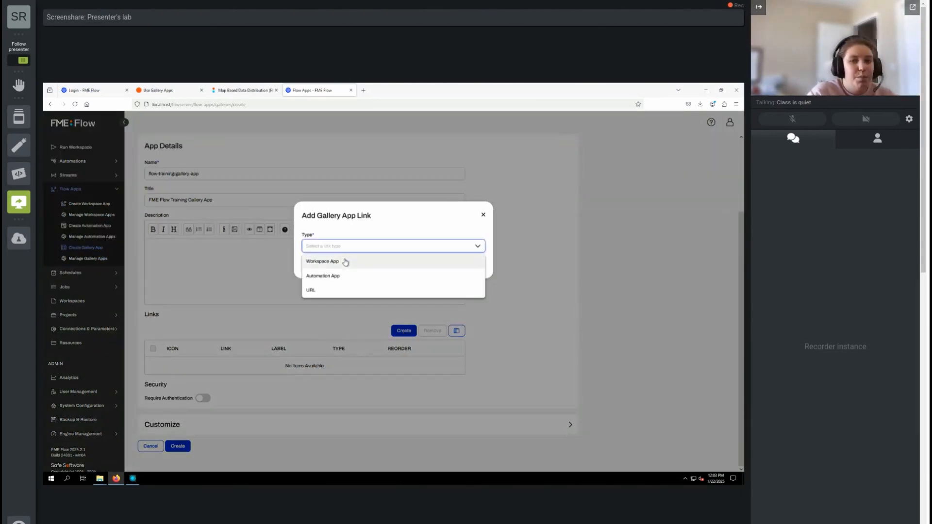
left_click(345, 262)
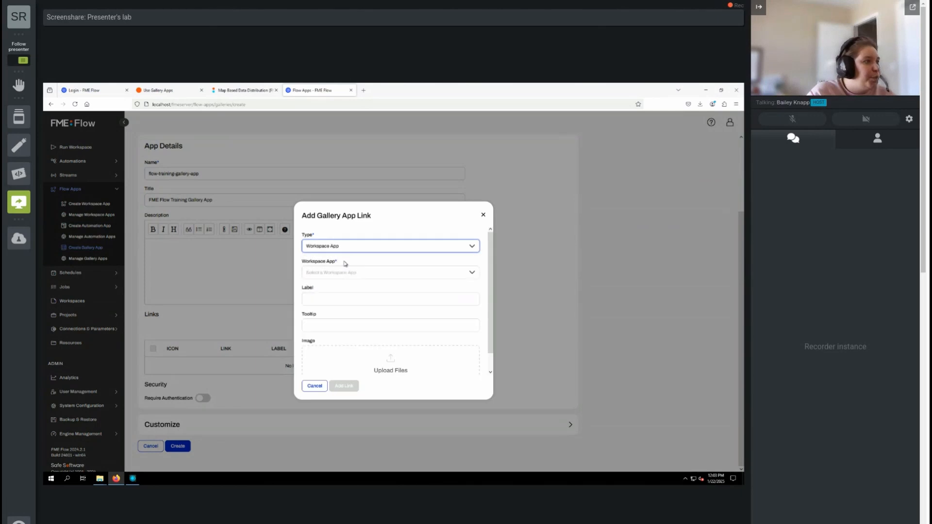
left_click(377, 279)
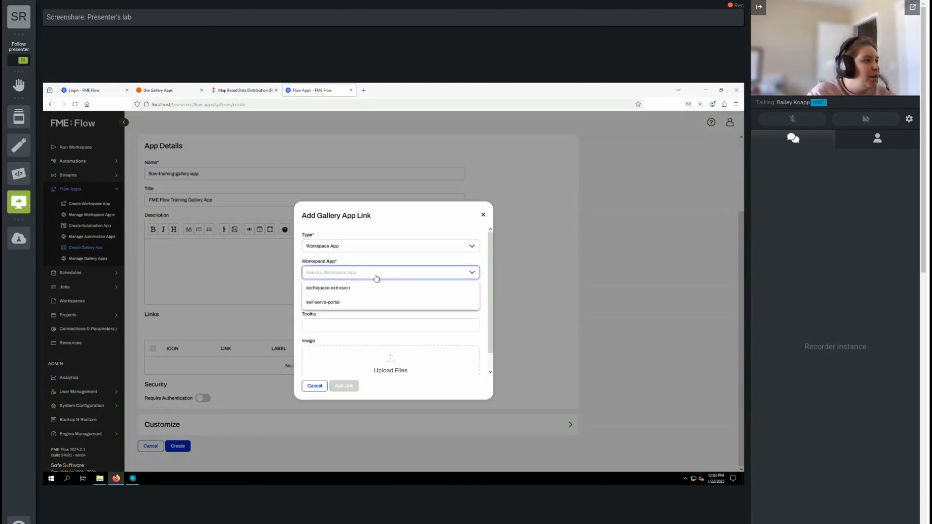
left_click(342, 289)
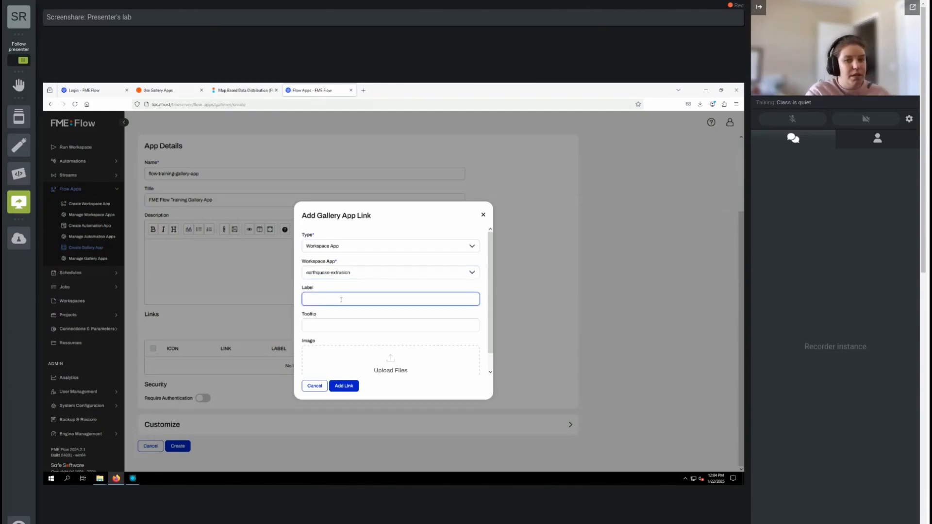
type("art")
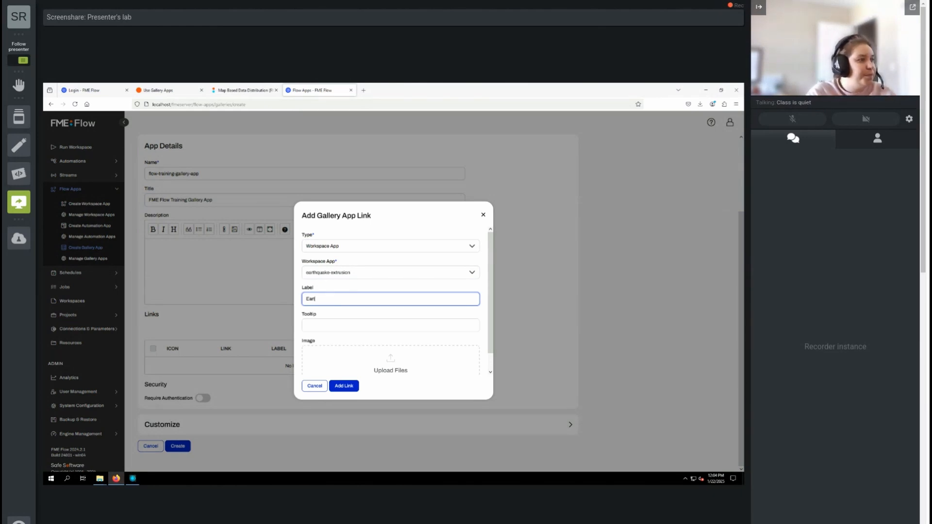
type("hquake Extrusion")
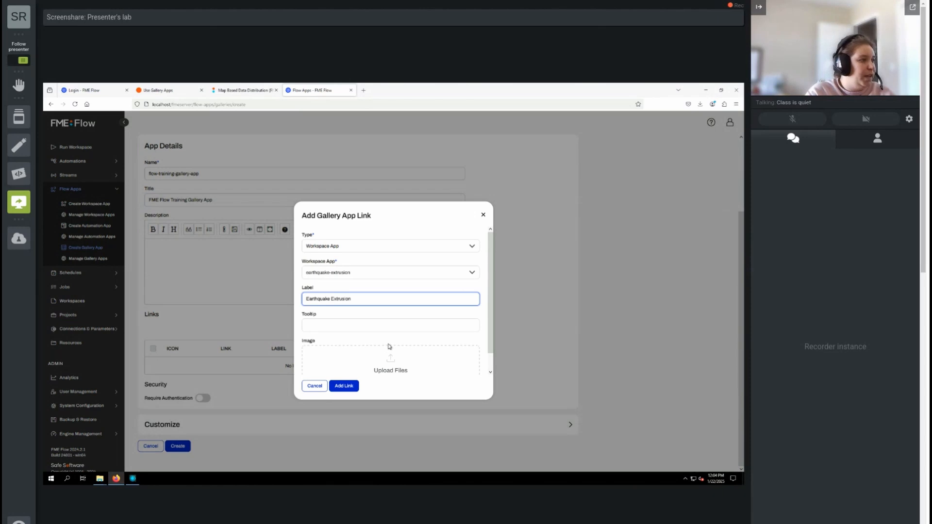
scroll(339, 333, "down", 1)
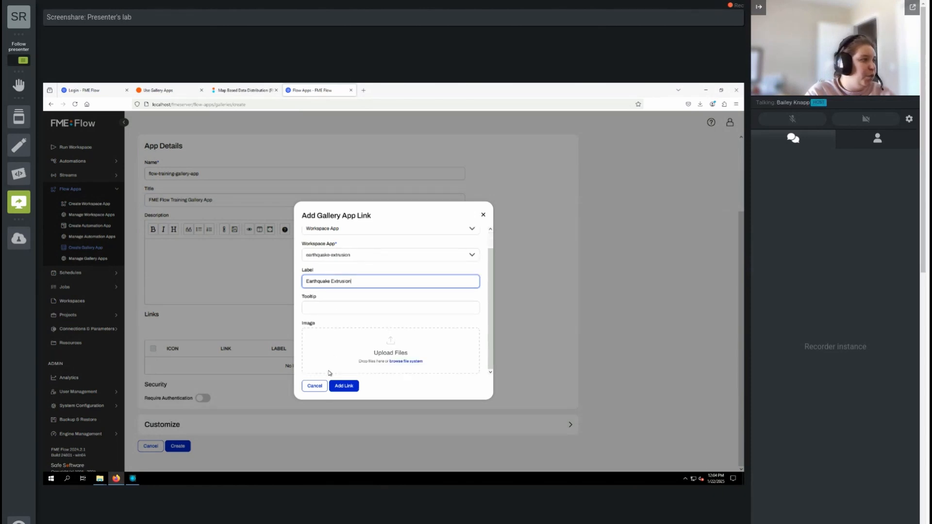
left_click(346, 387)
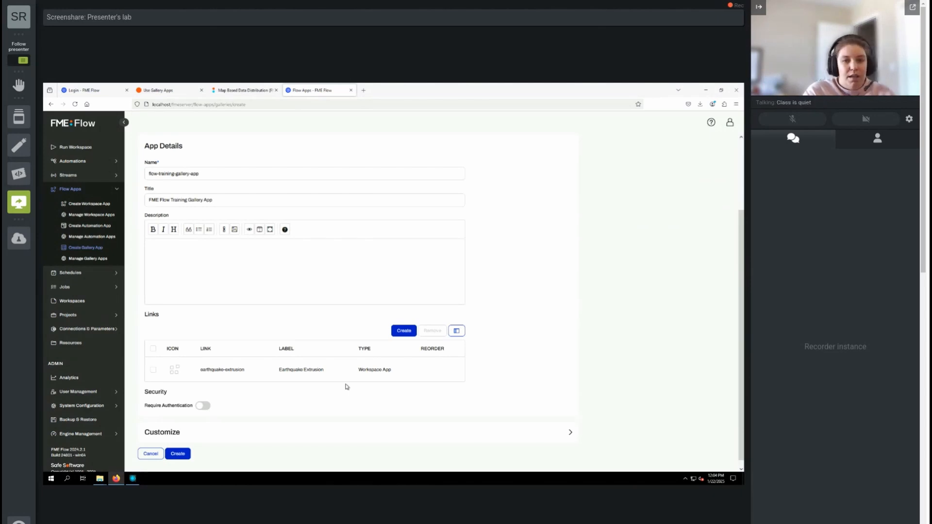
- Add a second workspace app link to self-serve-portal with the label Self Serve Portal
left_click(404, 335)
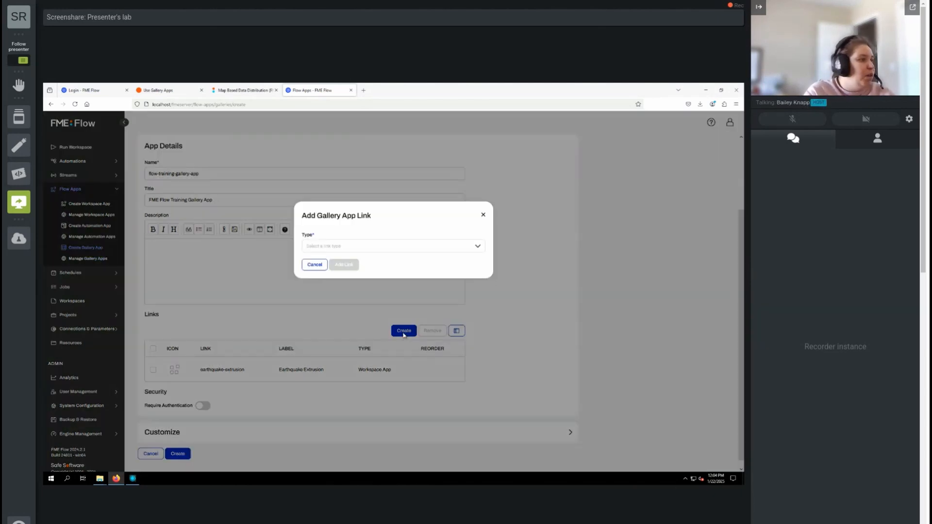
left_click(328, 249)
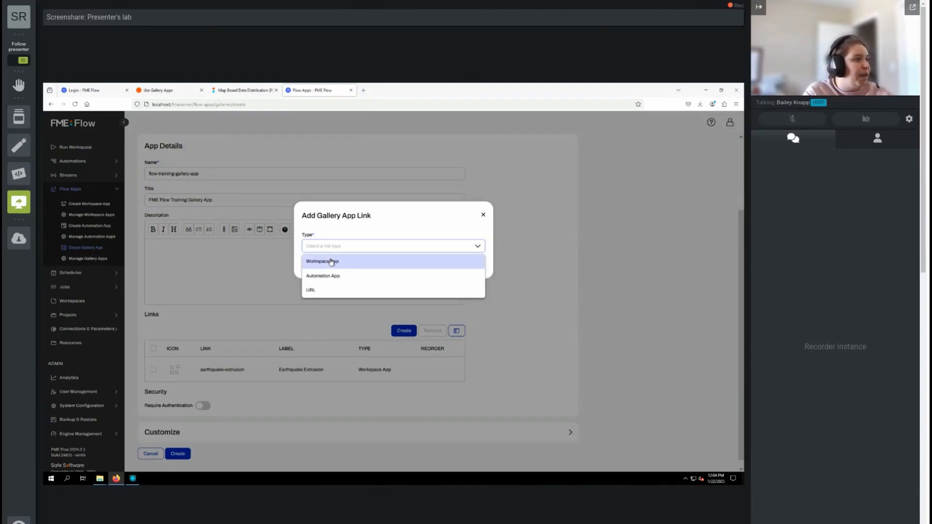
left_click(333, 265)
left_click(333, 272)
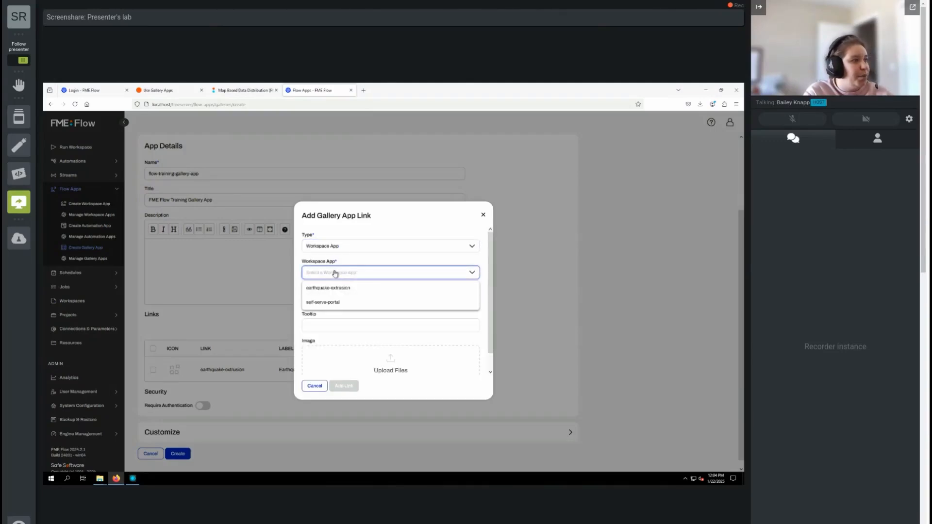
left_click(329, 302)
left_click(329, 303)
type("Self Serve P")
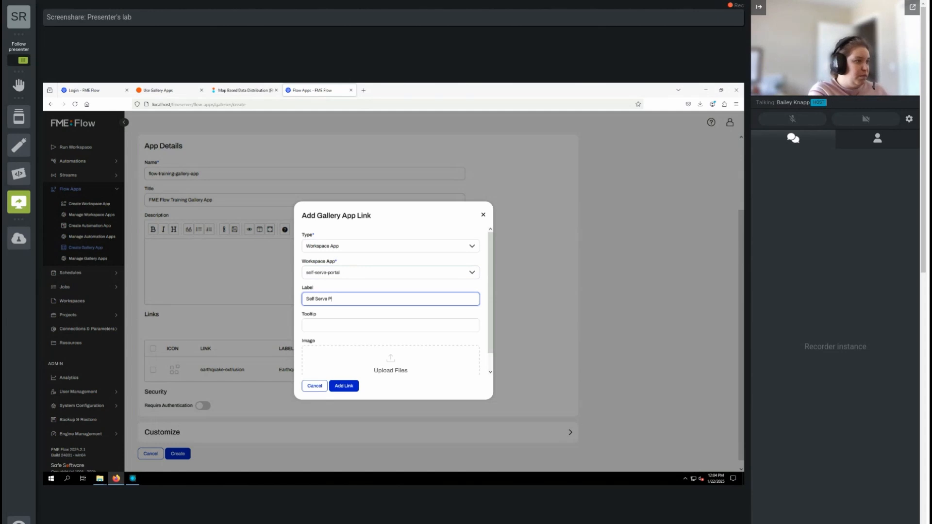
type("rtalortal")
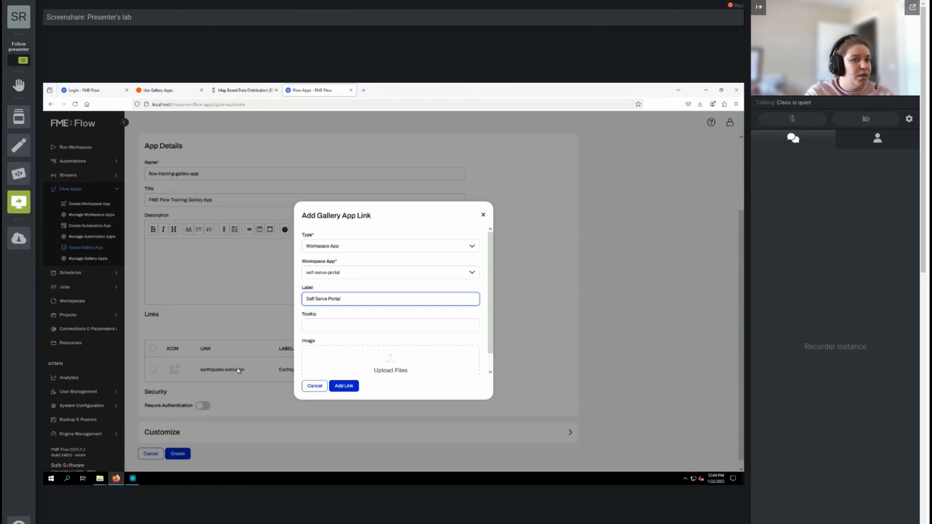
left_click(346, 388)
scroll(292, 311, "down", 1)
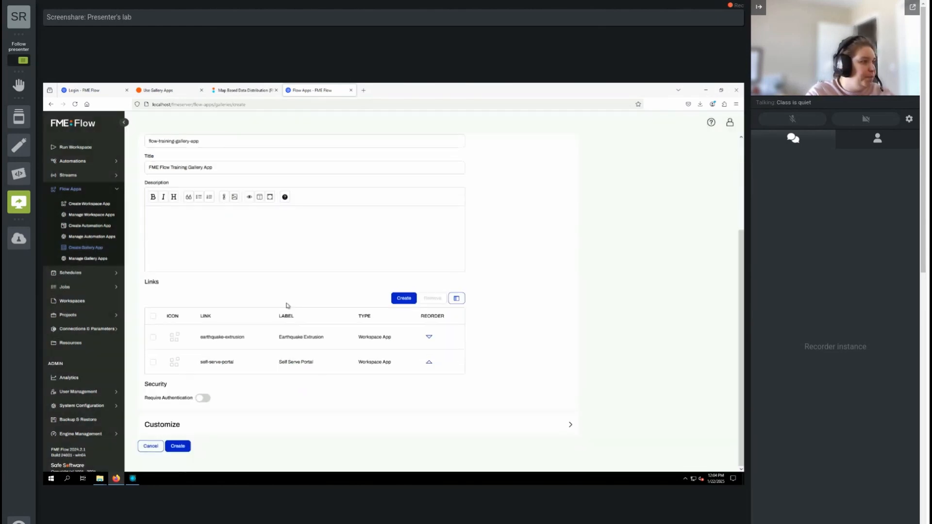
left_click(404, 299)
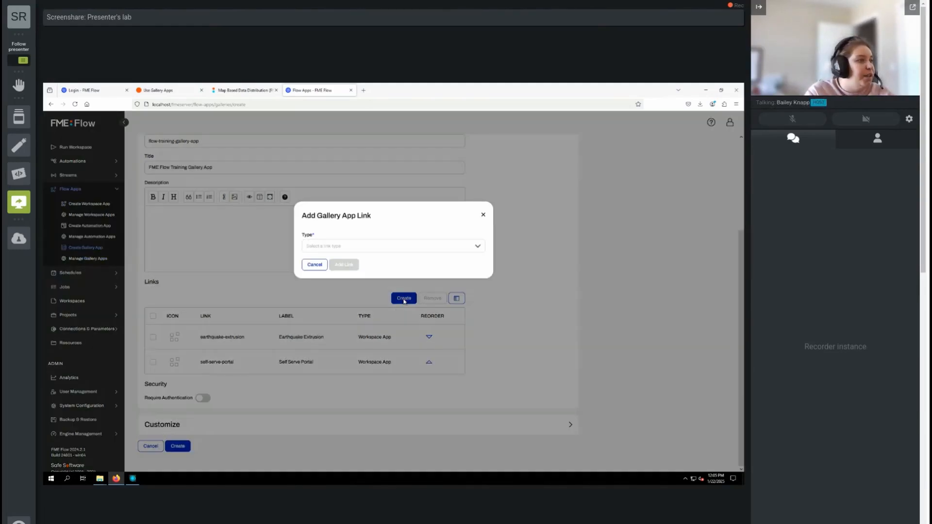
left_click(337, 248)
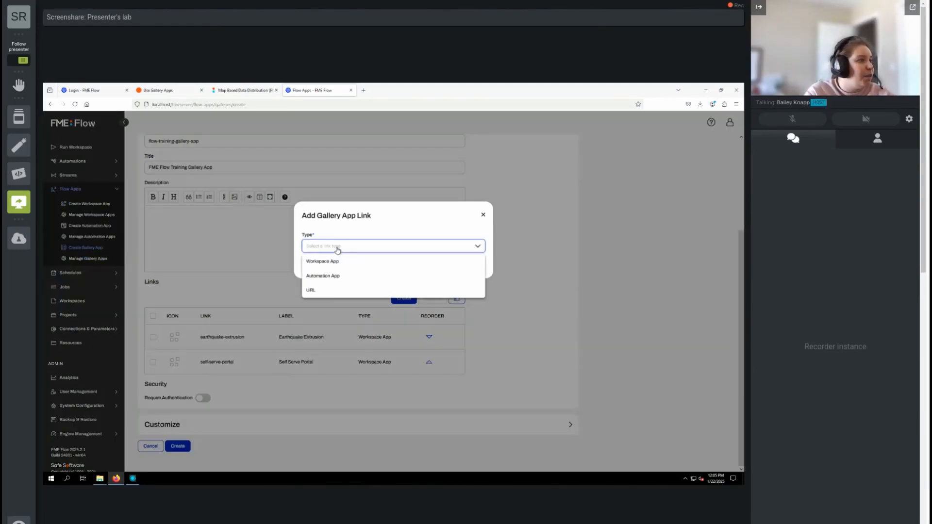
left_click(326, 290)
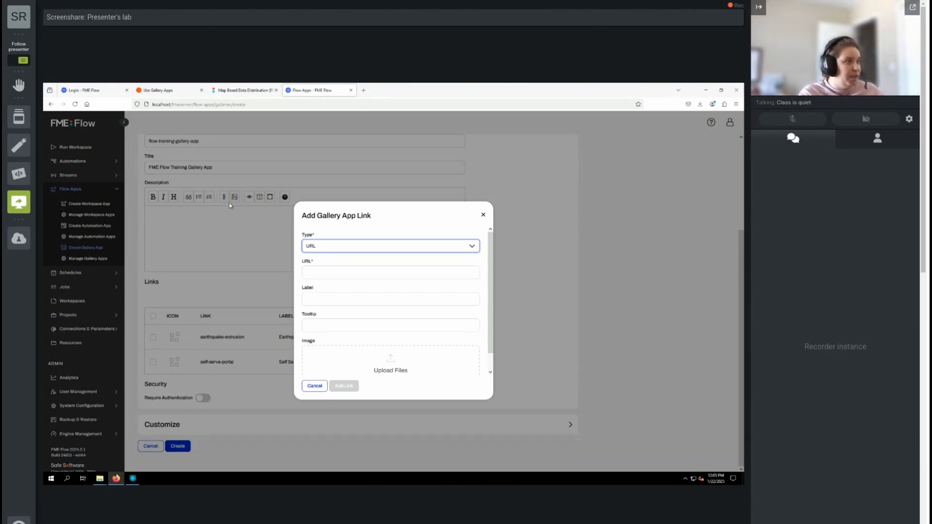
left_click(341, 272)
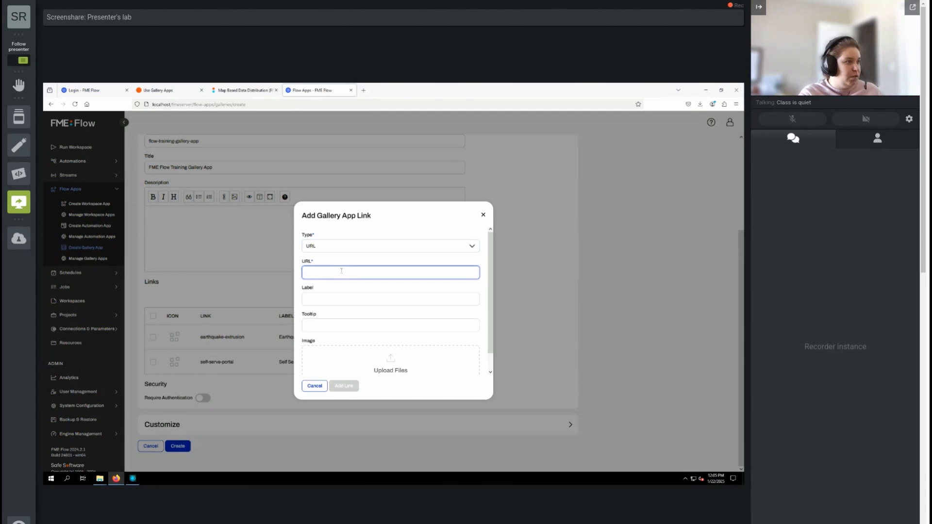
key("ctrl+v")
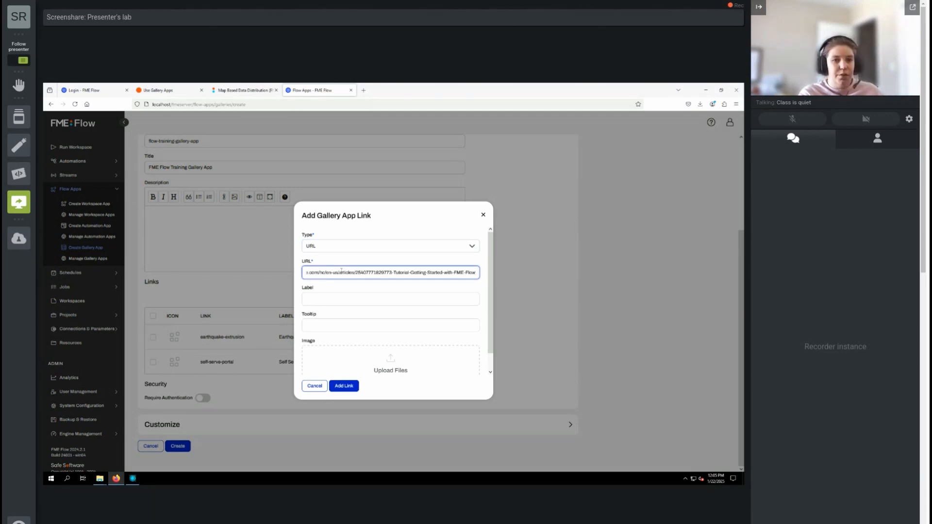
left_click(340, 298)
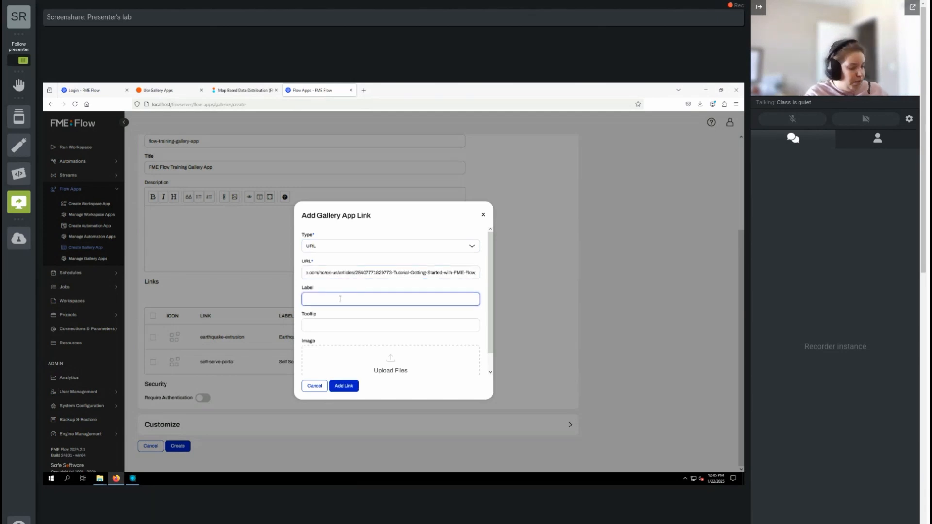
type("Getting ")
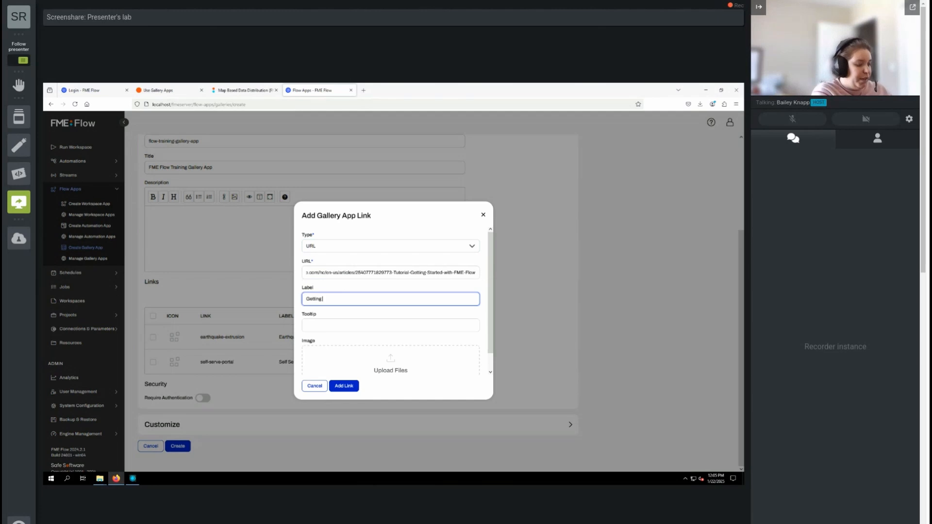
type("Starte")
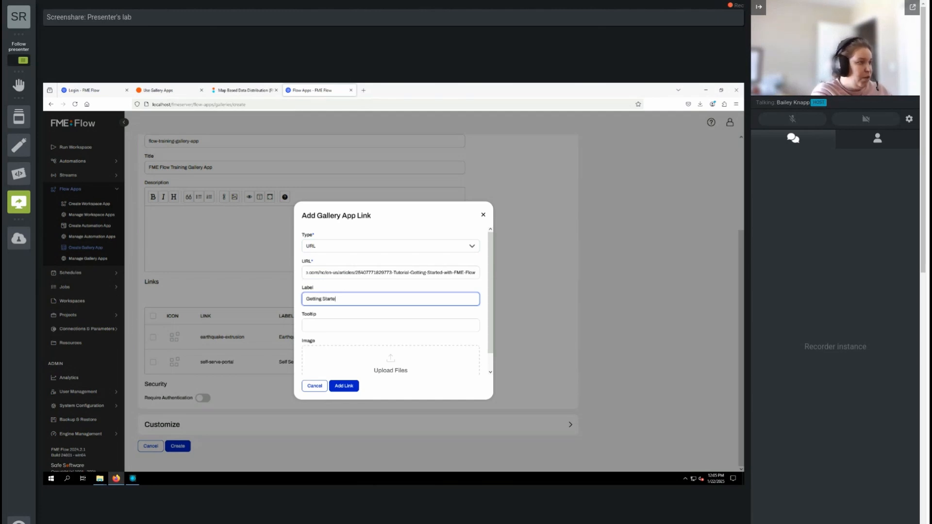
type("d with FME Flow")
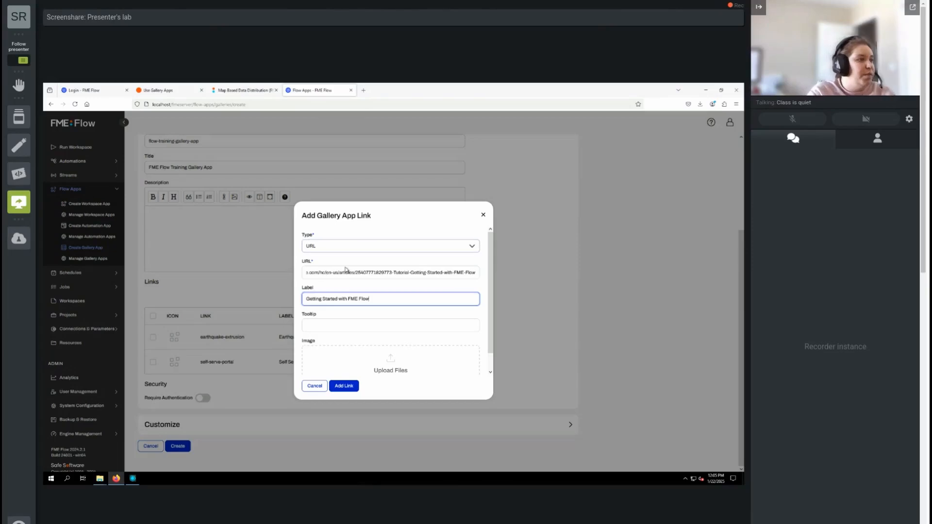
- Upload FME Flow icon.png from the FlowAuthoring folder in FMEData Resources as the link's image and add the link
scroll(417, 334, "down", 1)
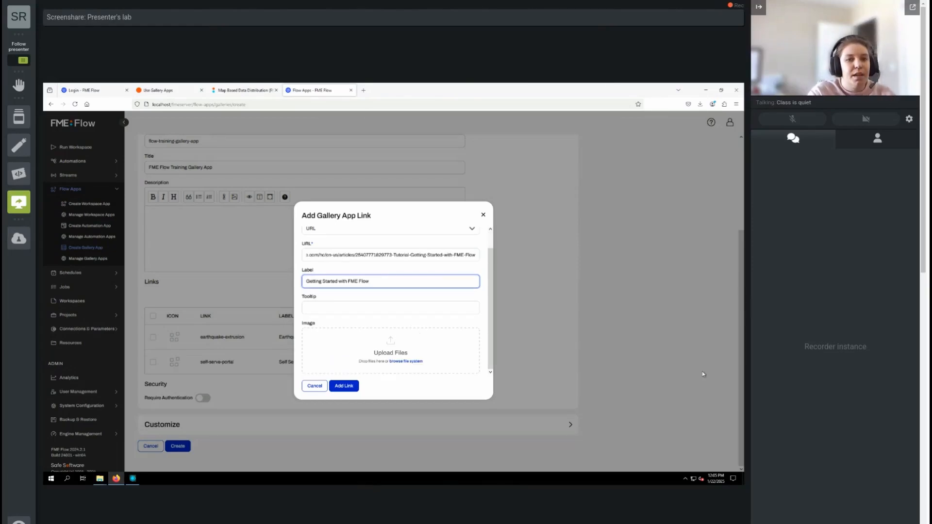
left_click(399, 363)
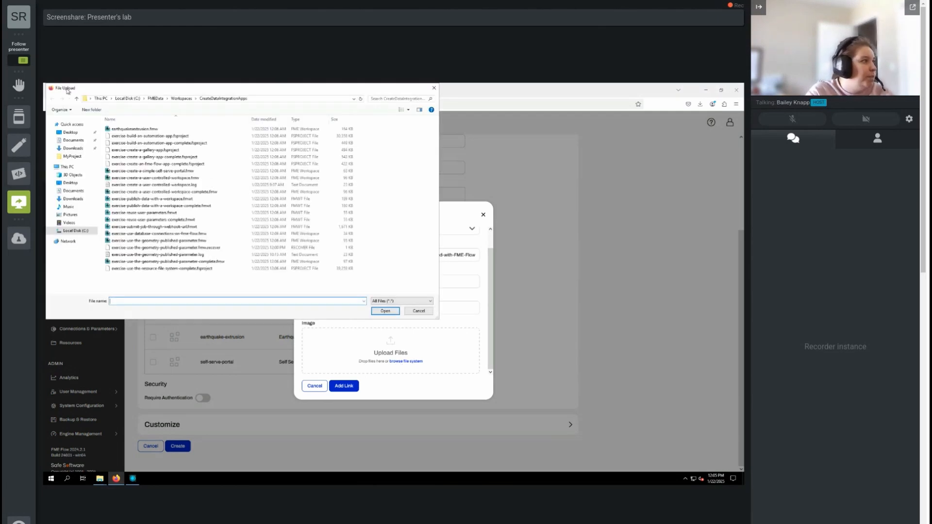
left_click(155, 99)
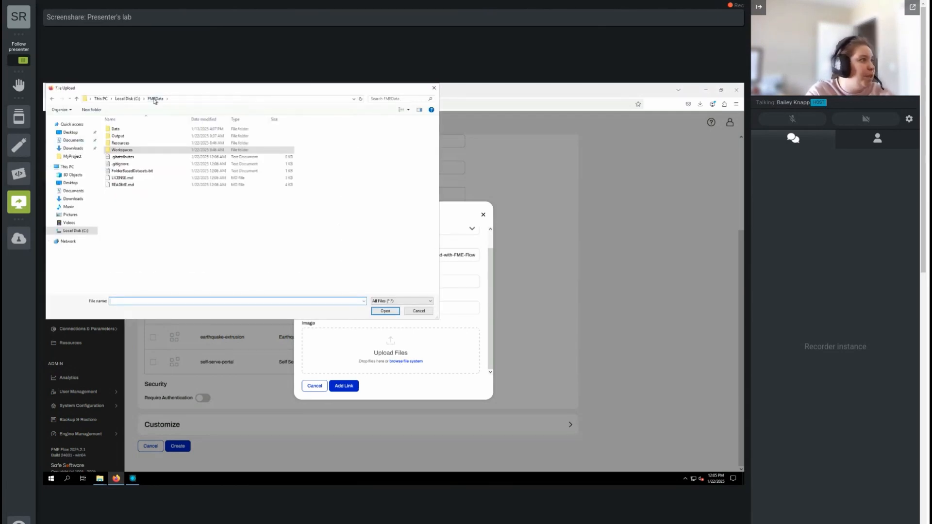
double_click(120, 143)
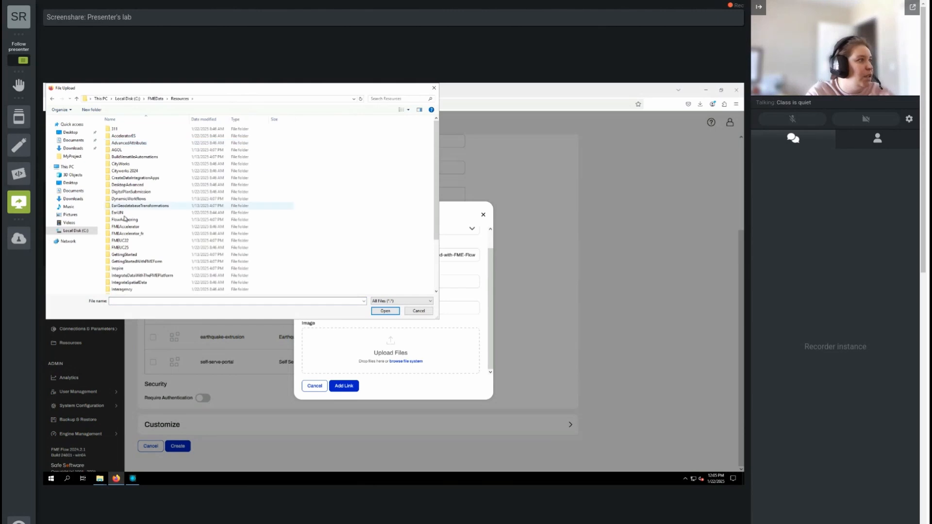
left_click(126, 221)
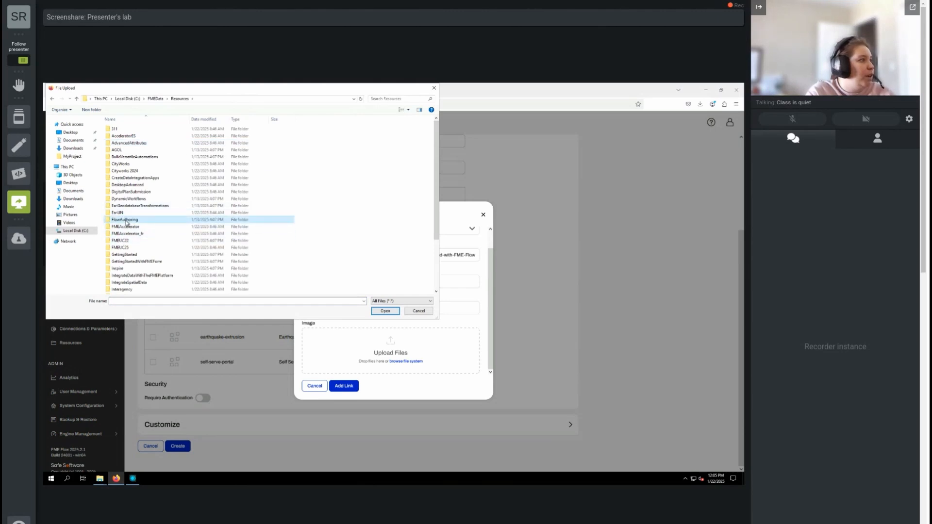
double_click(126, 221)
double_click(130, 130)
left_click(130, 130)
left_click(391, 311)
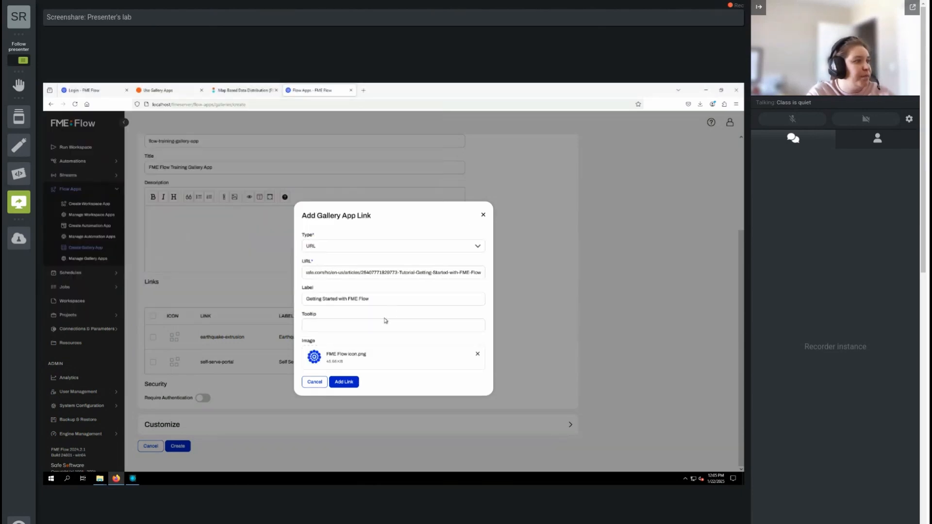
left_click(349, 383)
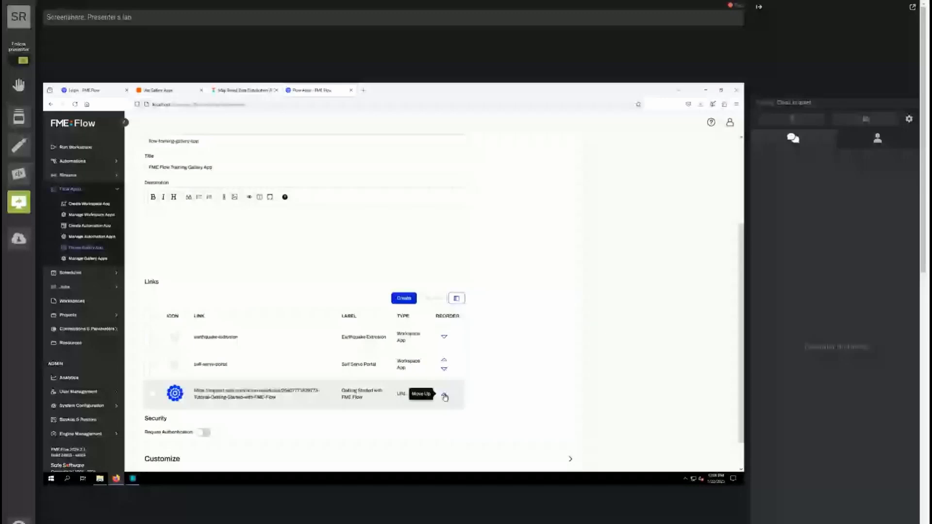
- Reorder the gallery links so that Getting Started with FME Flow comes first
left_click(445, 397)
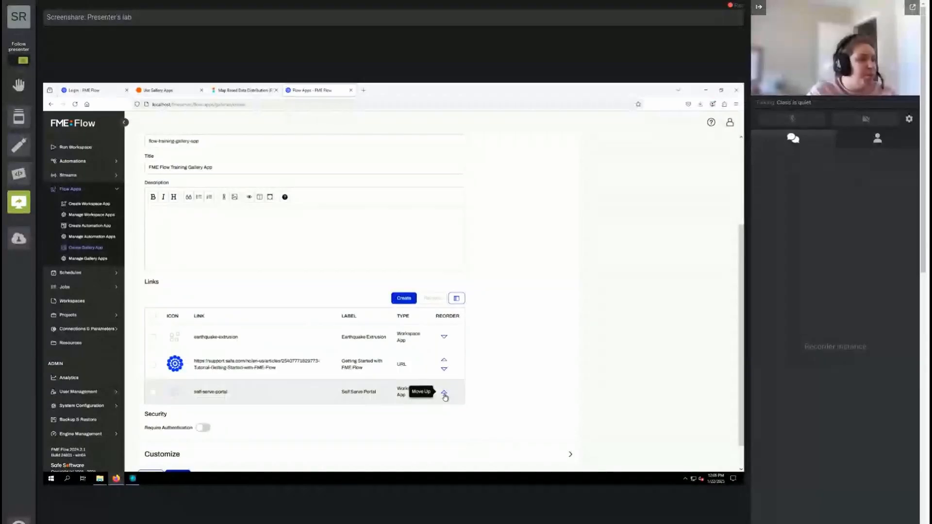
left_click(444, 361)
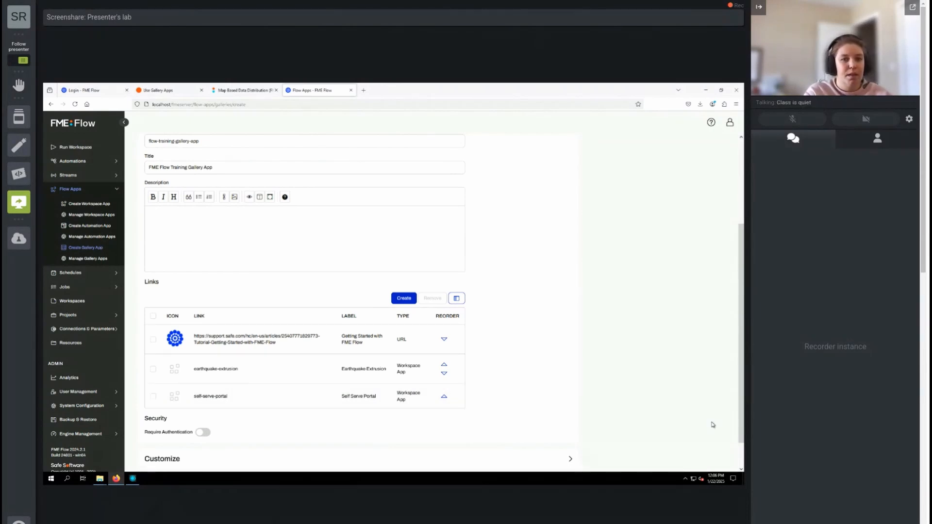
scroll(212, 450, "down", 1)
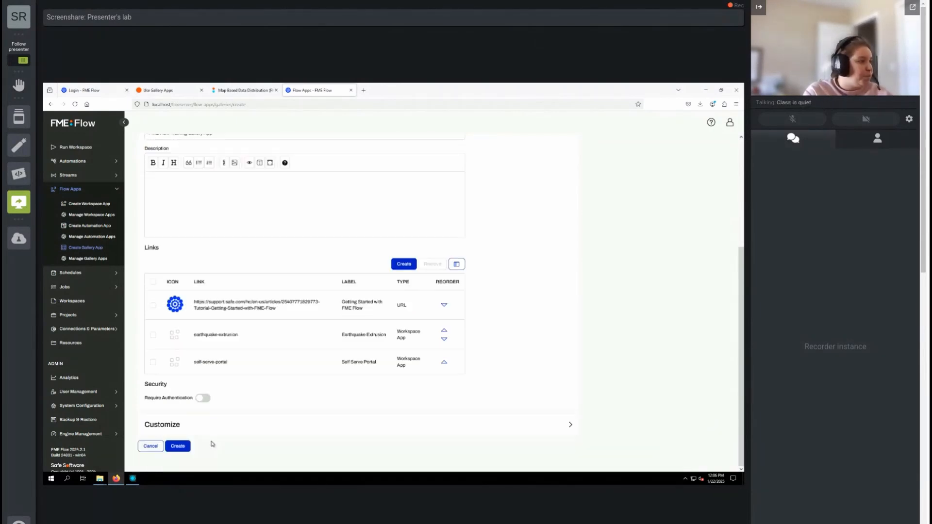
- Review the gallery app's customization options, leave them at their defaults, and create the gallery app
left_click(208, 430)
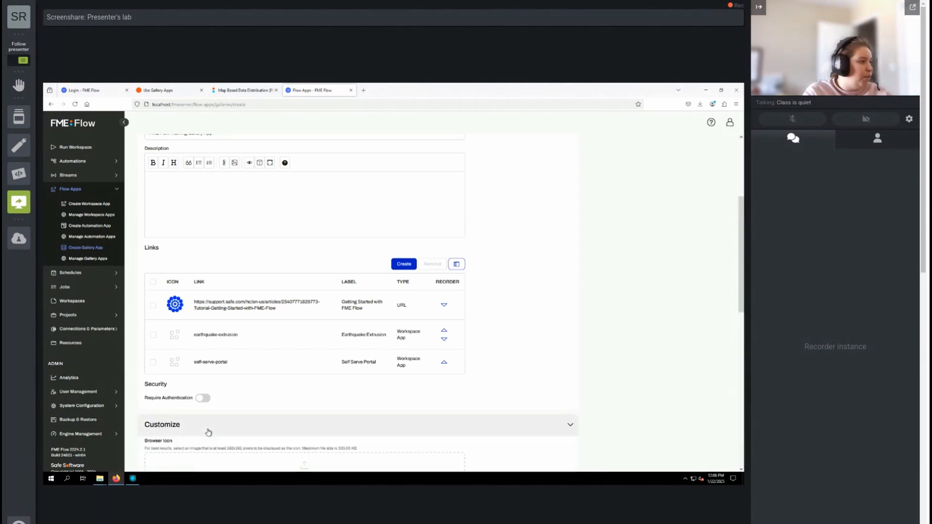
scroll(426, 391, "down", 3)
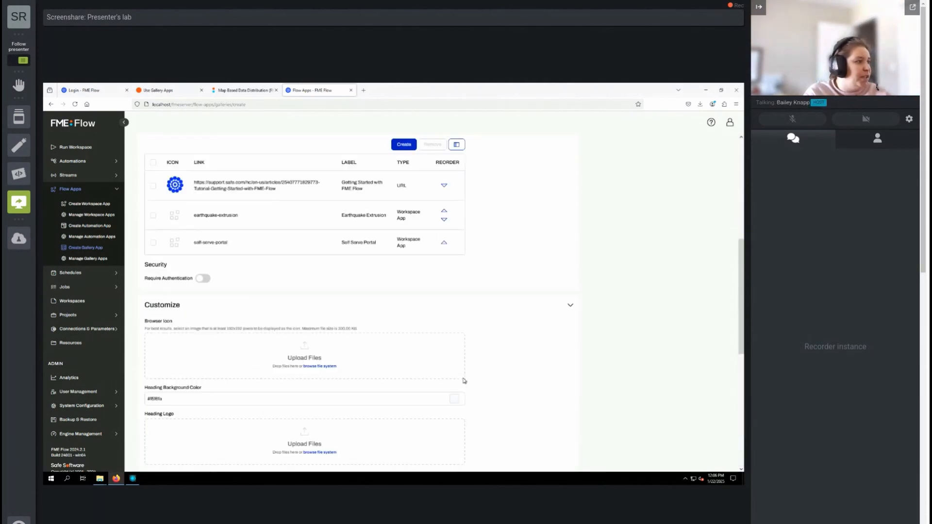
scroll(518, 368, "down", 1)
scroll(518, 368, "down", 7)
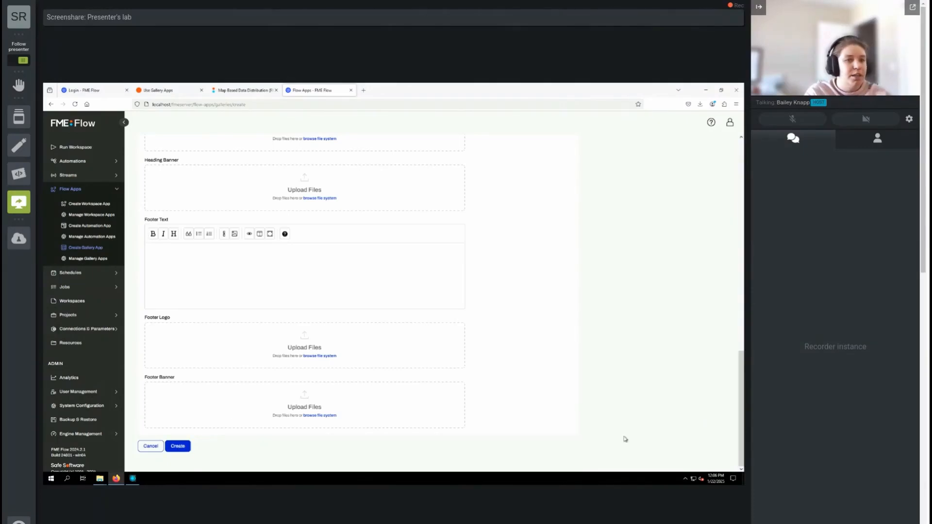
left_click(178, 447)
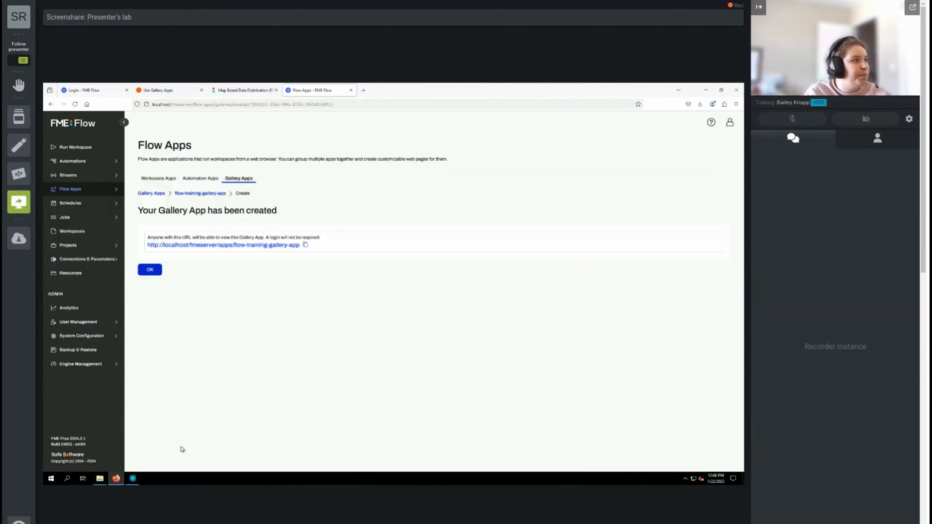
- Open the new gallery app from its URL and test the Getting Started with FME Flow link, closing the tutorial page
left_click(266, 247)
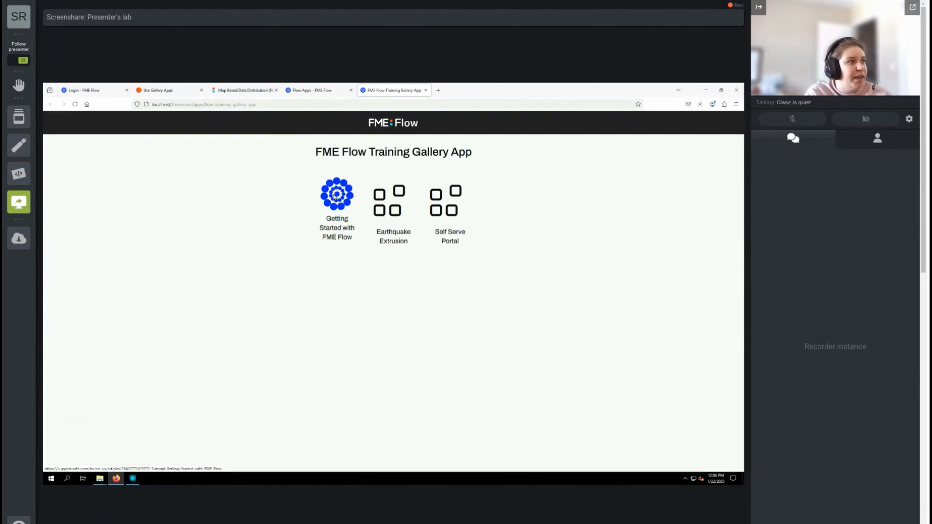
left_click(334, 197)
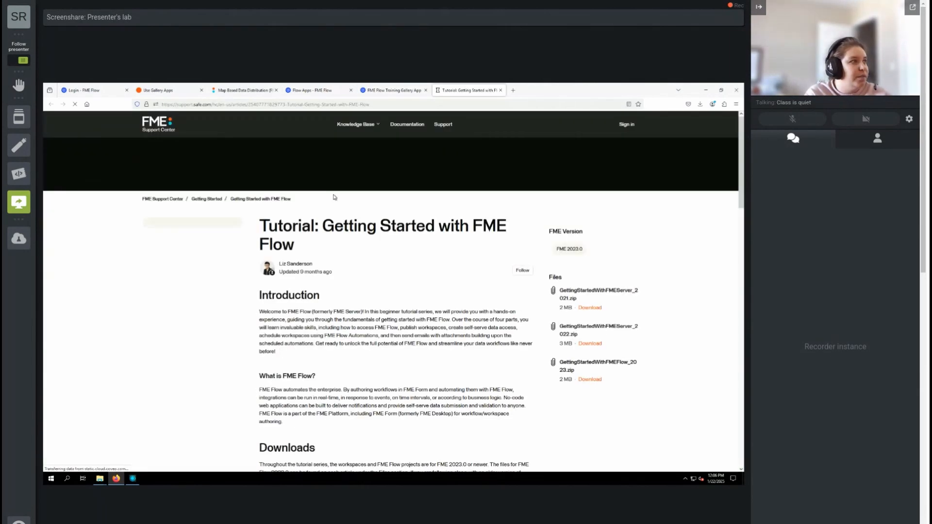
left_click(501, 91)
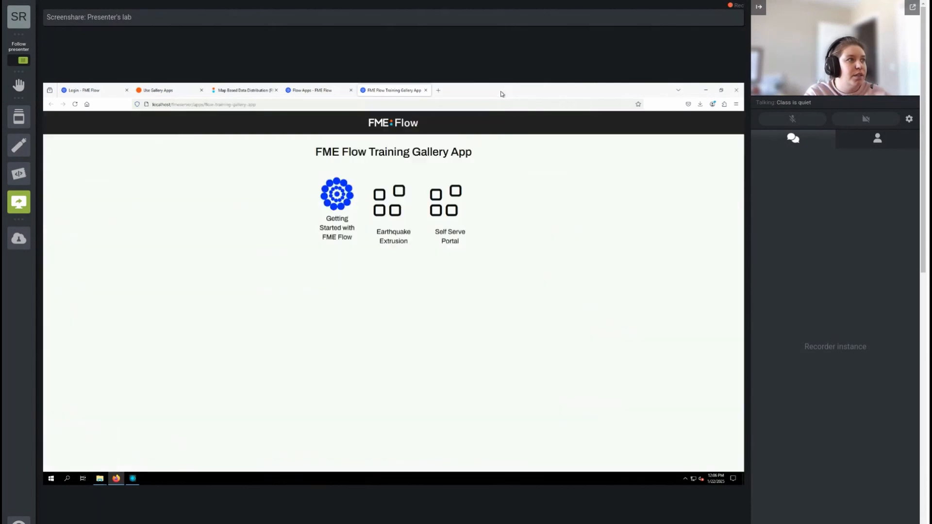
- Run the Earthquake Extrusion app from the gallery with its default GeoJSON source URL, and return to the gallery page
left_click(397, 211)
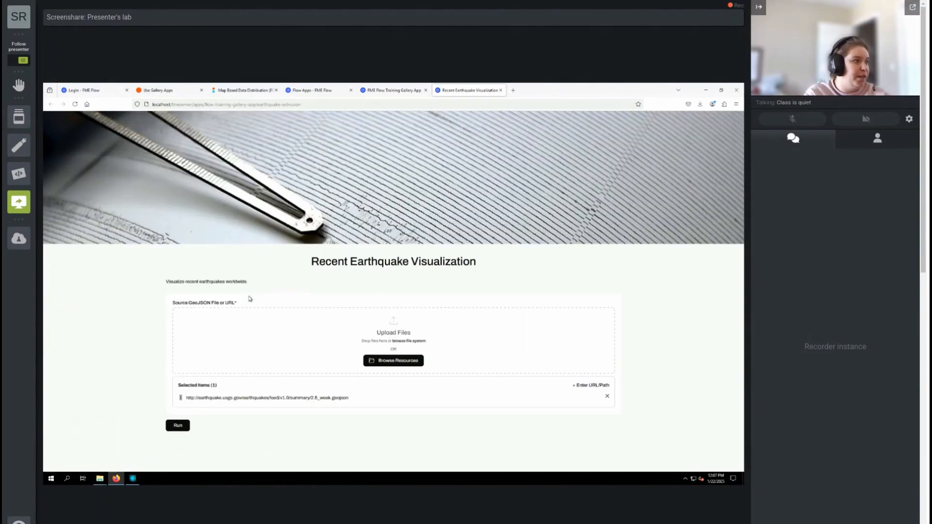
left_click(177, 428)
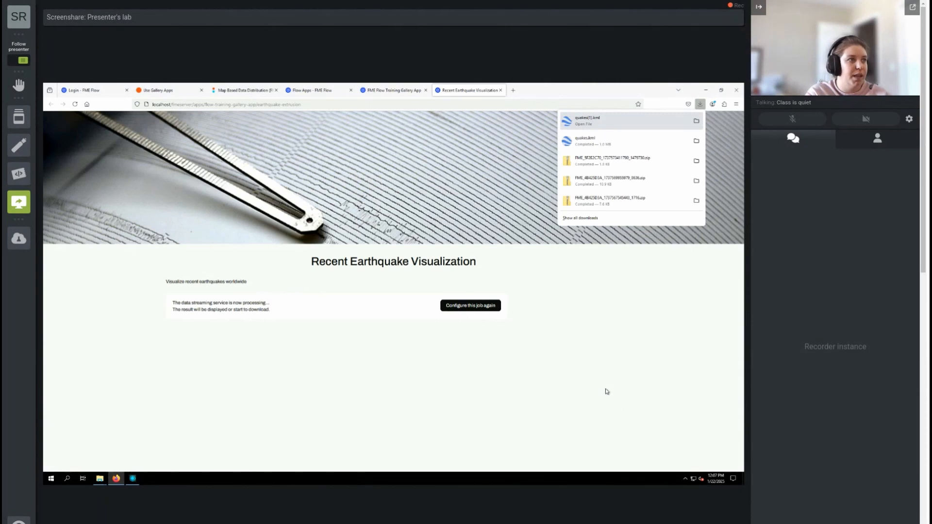
left_click(375, 92)
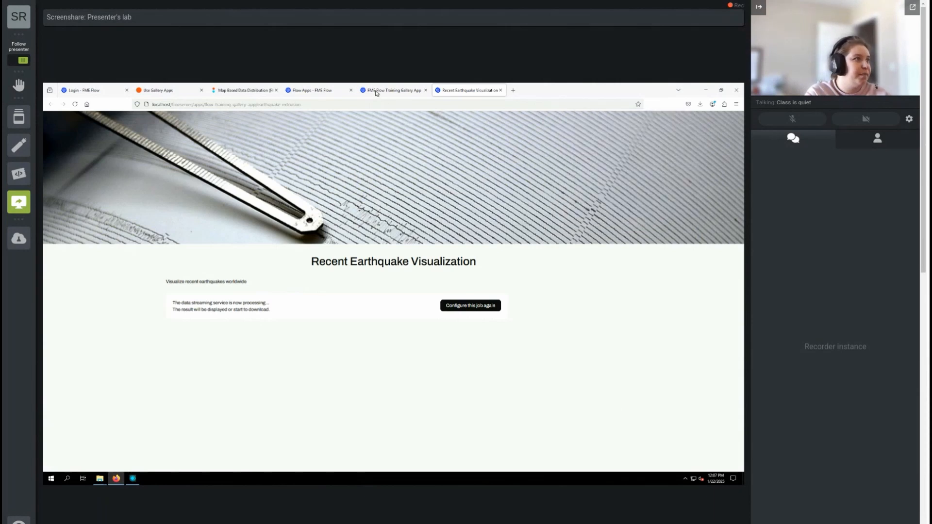
left_click(376, 93)
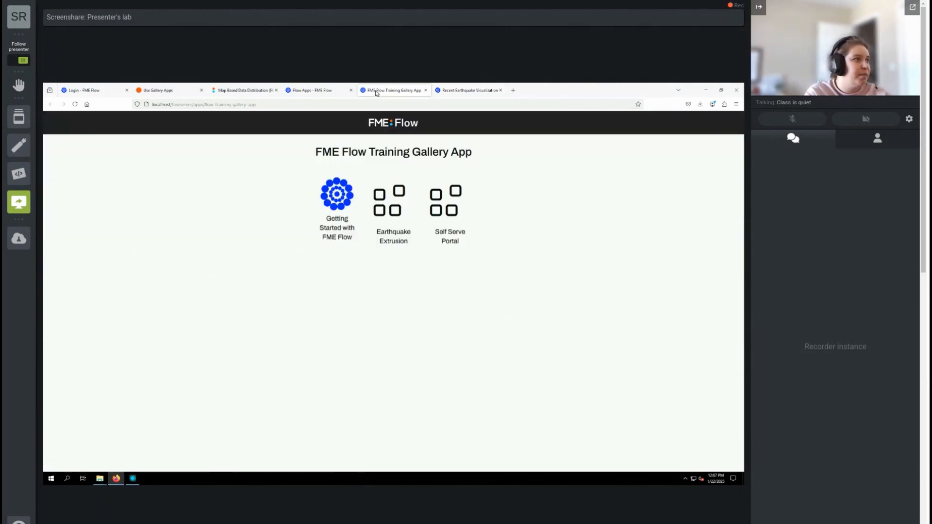